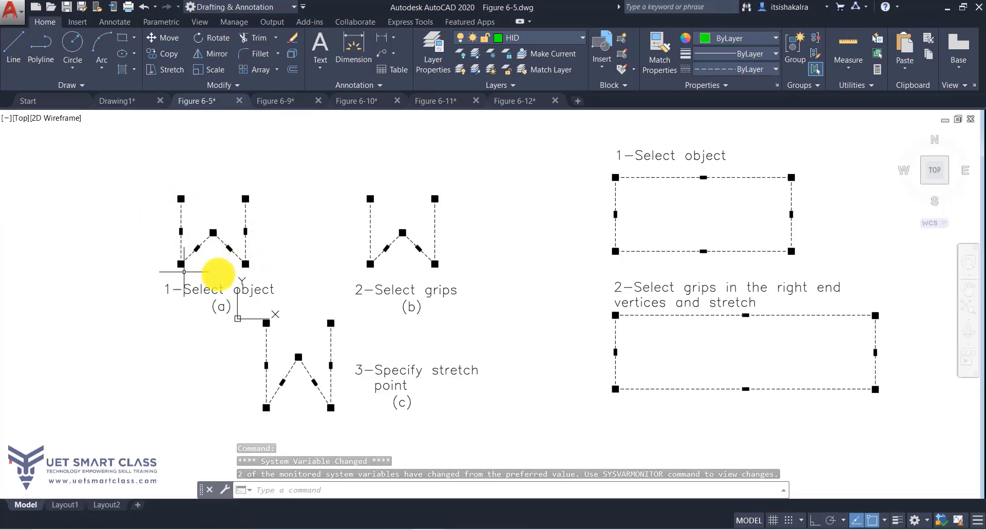
- Select the entire W-shaped polyline in figure (a) to display its grips, and clear the selection
{"action": "left_click", "coordinate": [159, 152]}
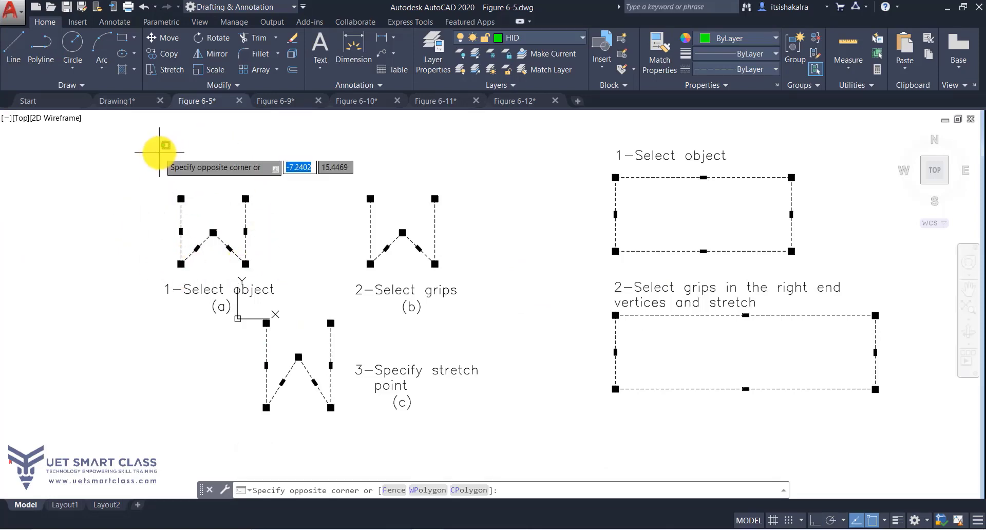
{"action": "left_click", "coordinate": [265, 276]}
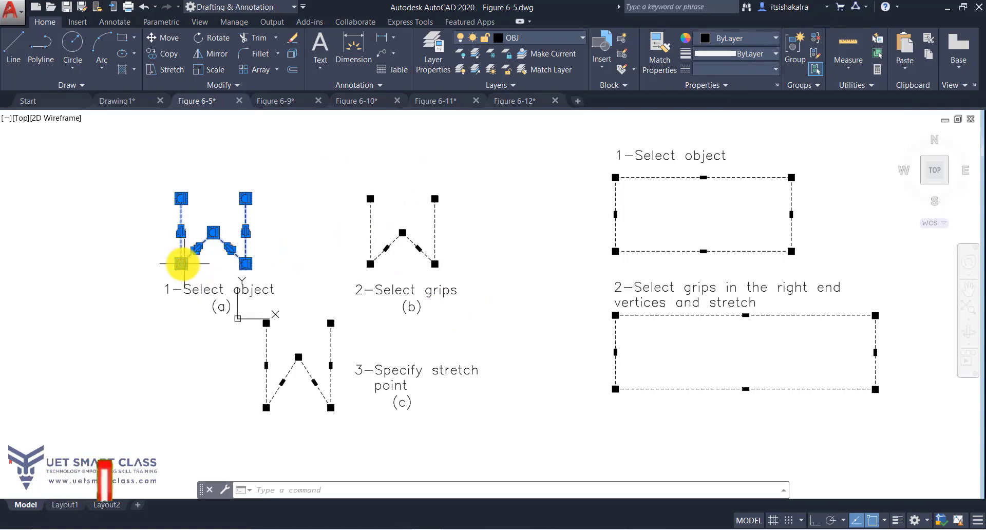
{"action": "mouse_move", "coordinate": [184, 265]}
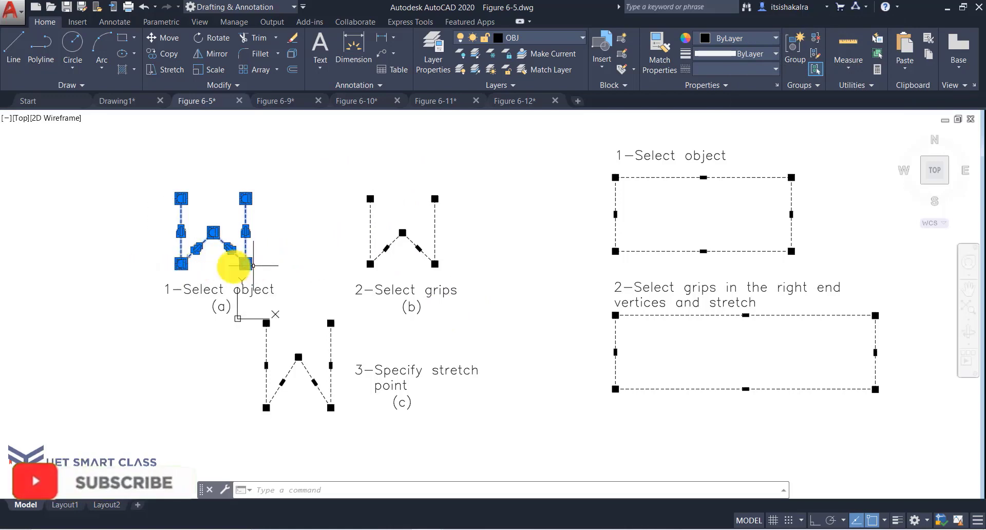
{"action": "left_click", "coordinate": [160, 262]}
{"action": "key", "text": "Escape"}
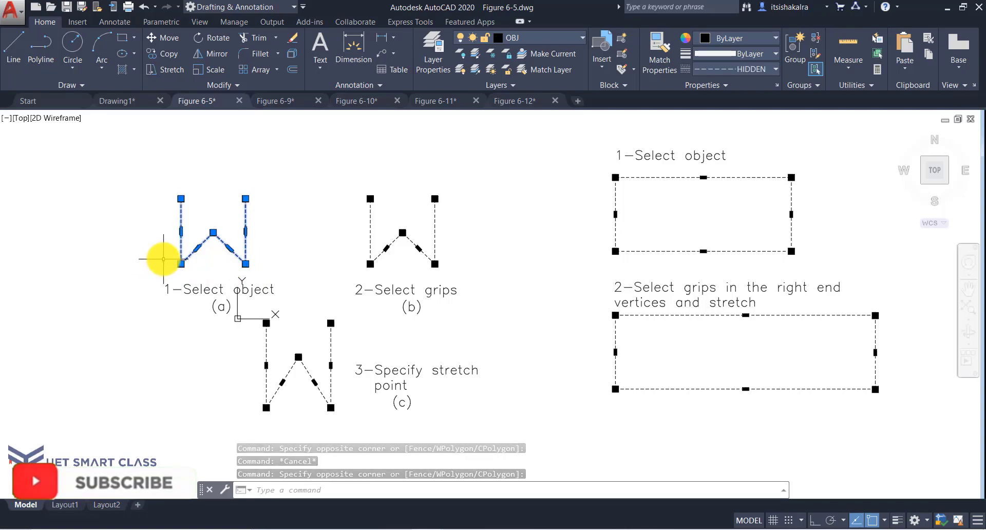
- Select the W-shaped polyline in figure (a) and make both of its lower vertex grips hot together
{"action": "left_click", "coordinate": [164, 260]}
{"action": "left_click", "coordinate": [196, 265]}
{"action": "left_click", "coordinate": [246, 264], "text": "shift"}
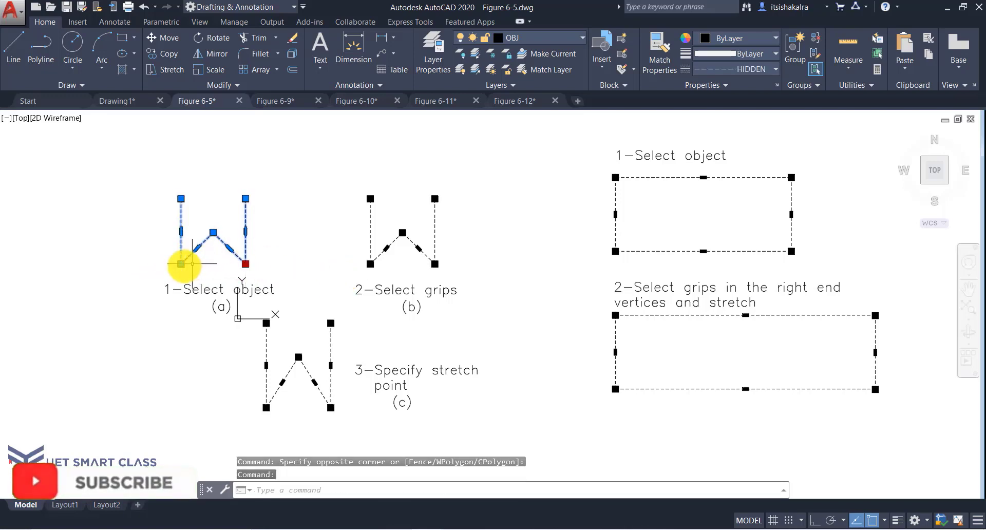
{"action": "left_click", "coordinate": [181, 264], "text": "shift"}
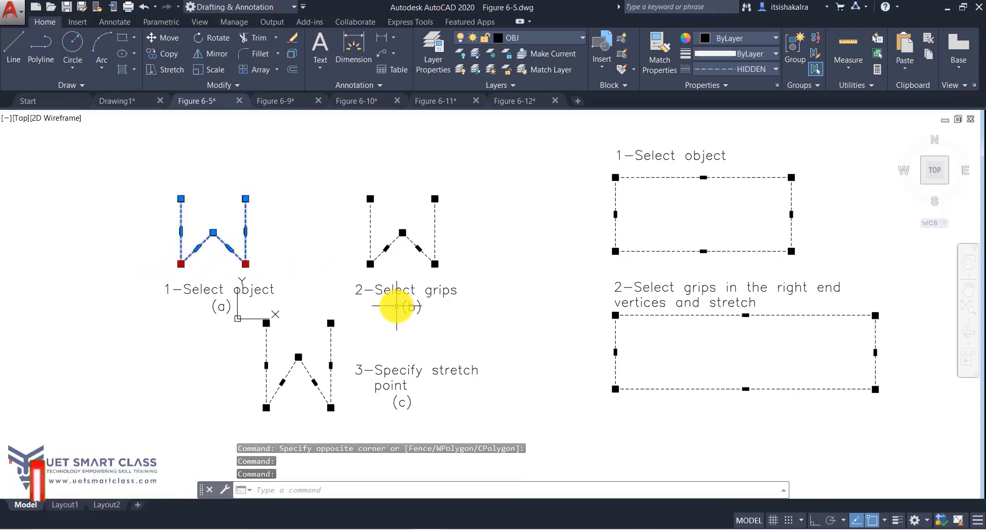
{"action": "left_click", "coordinate": [272, 241]}
{"action": "left_click", "coordinate": [272, 241]}
{"action": "key", "text": "Escape"}
- Try to stretch the W polyline in figure (a) by its lower-right vertex grip alone
{"action": "left_click", "coordinate": [274, 197]}
{"action": "left_click", "coordinate": [226, 214]}
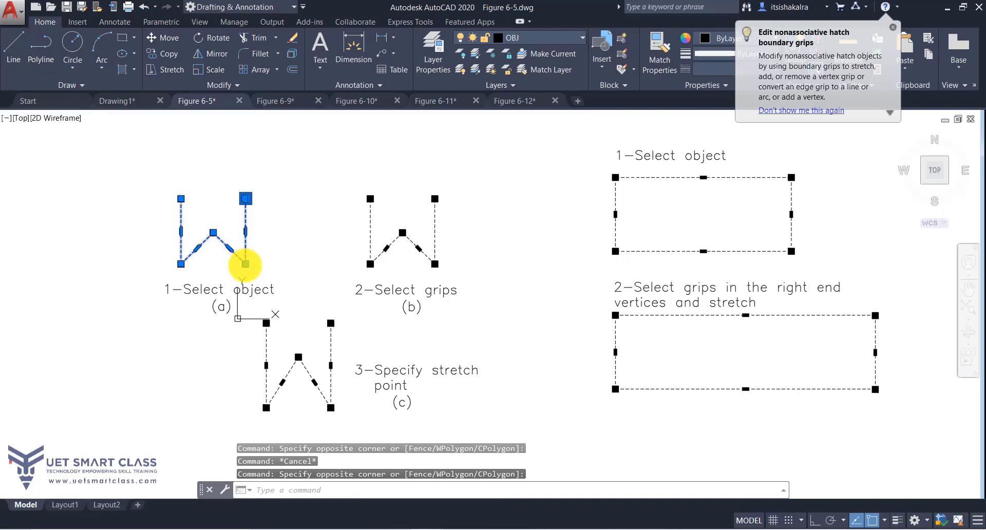
{"action": "left_click", "coordinate": [245, 263]}
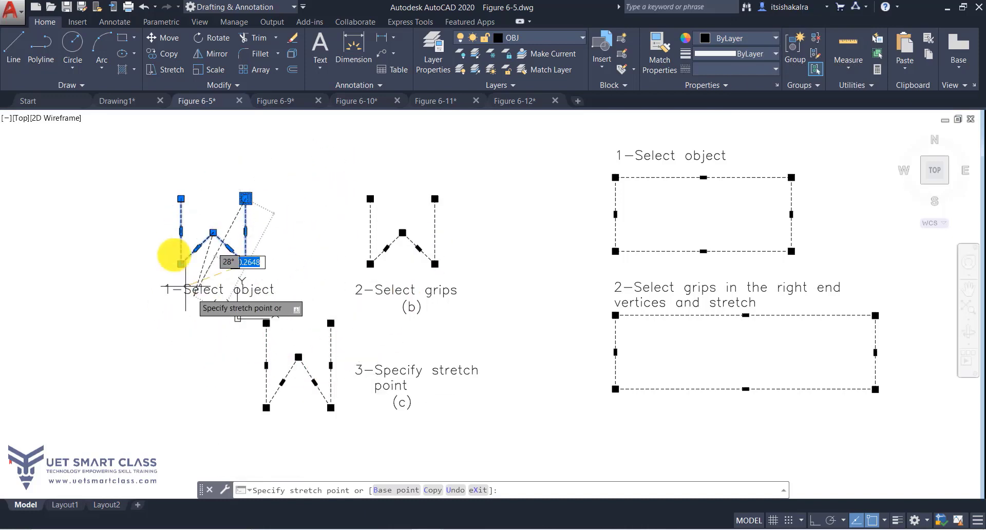
{"action": "key", "text": "Escape"}
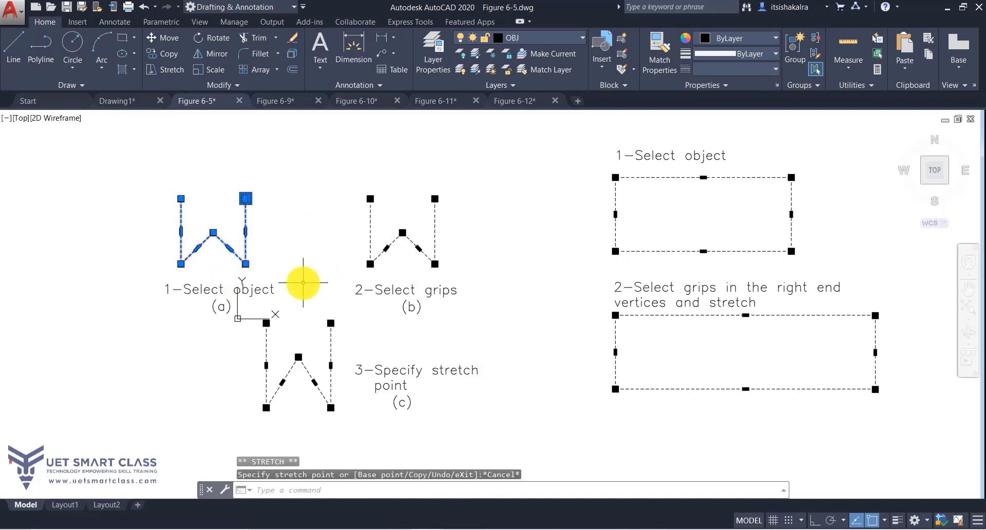
- Try to stretch the W polyline in figure (a) by its middle peak vertex grip
{"action": "left_click", "coordinate": [213, 232]}
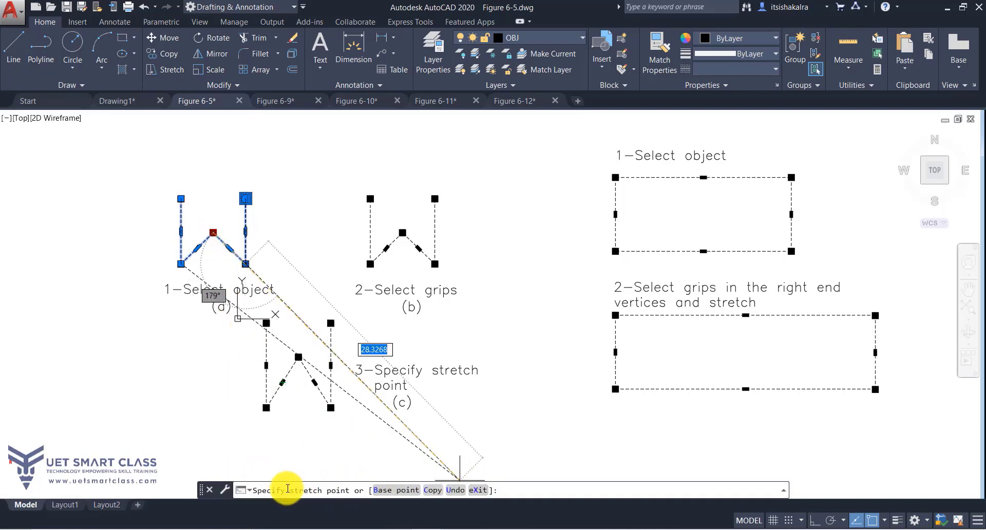
{"action": "key", "text": "Escape"}
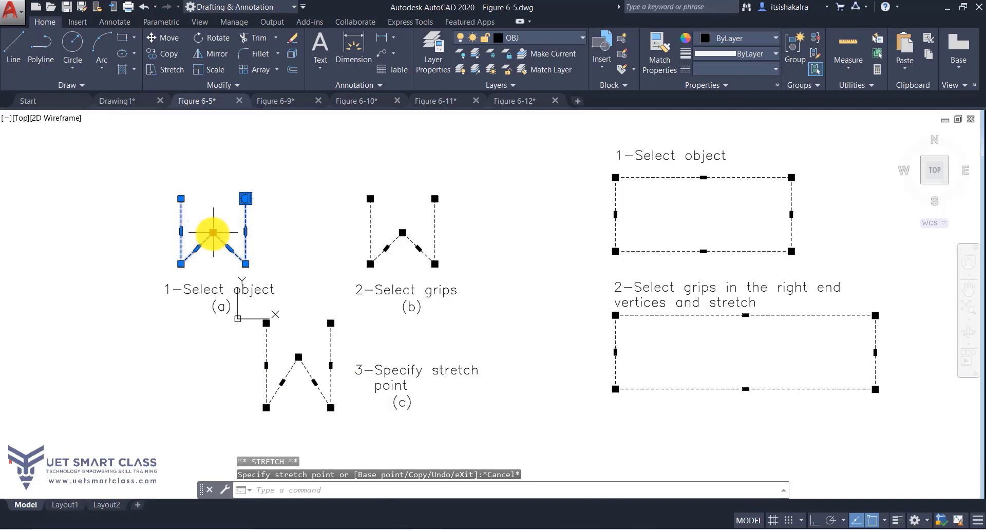
{"action": "left_click", "coordinate": [213, 232]}
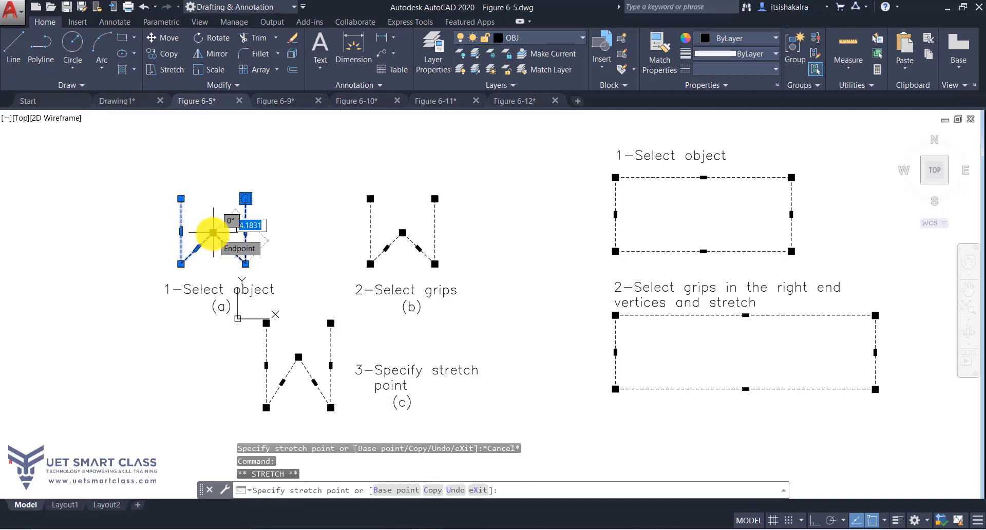
{"action": "key", "text": "Escape"}
{"action": "mouse_move", "coordinate": [213, 232]}
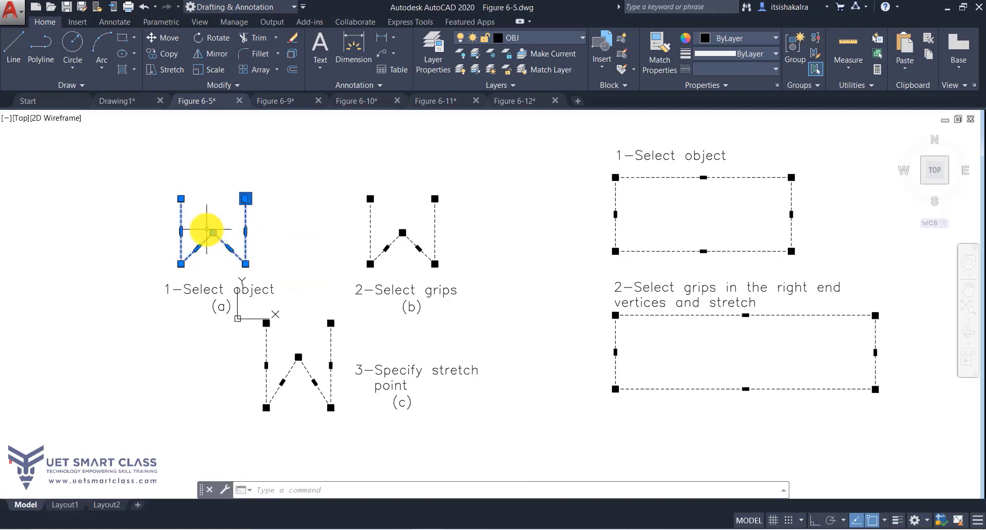
{"action": "left_click", "coordinate": [213, 232]}
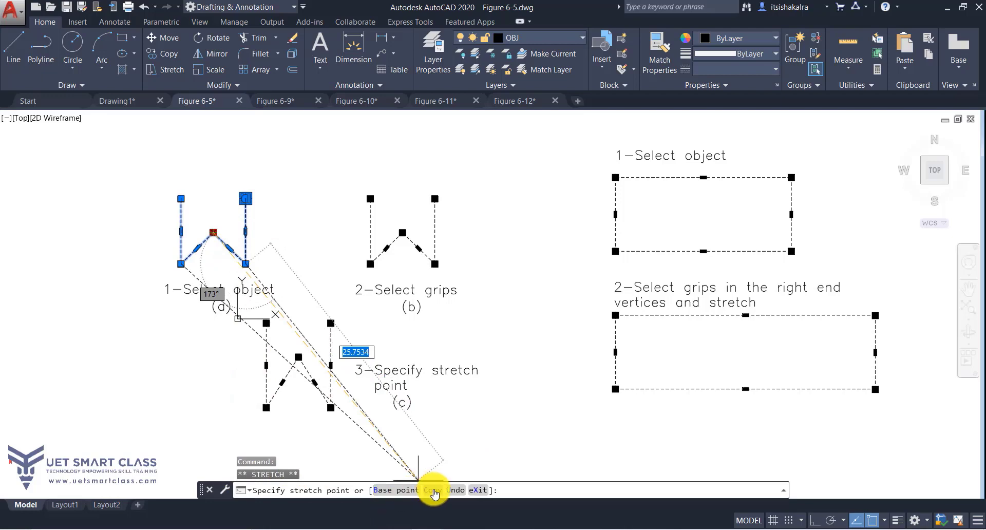
{"action": "right_click", "coordinate": [257, 247]}
{"action": "key", "text": "Escape"}
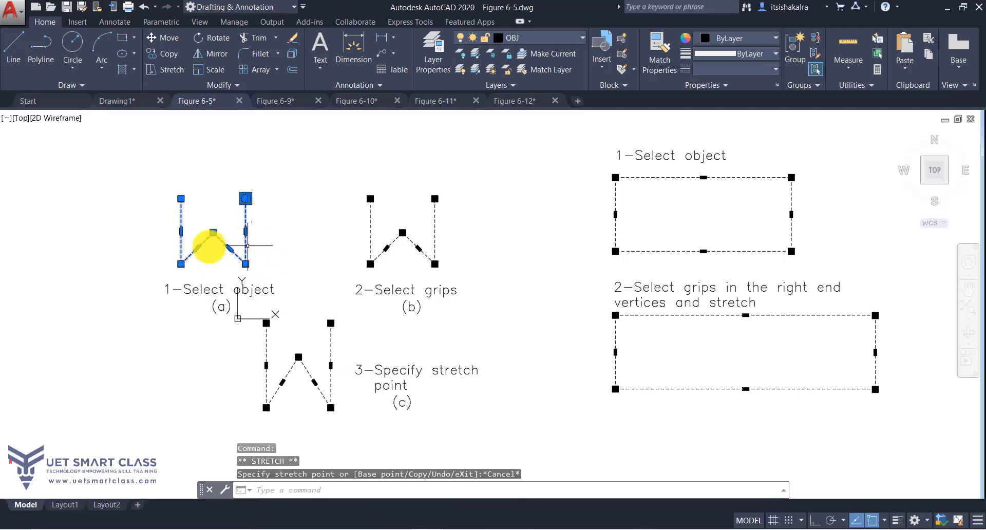
- Stretch both lower vertices of the W polyline in figure (a) straight down about 8.1 units together, and undo the stretch
{"action": "left_click", "coordinate": [181, 264]}
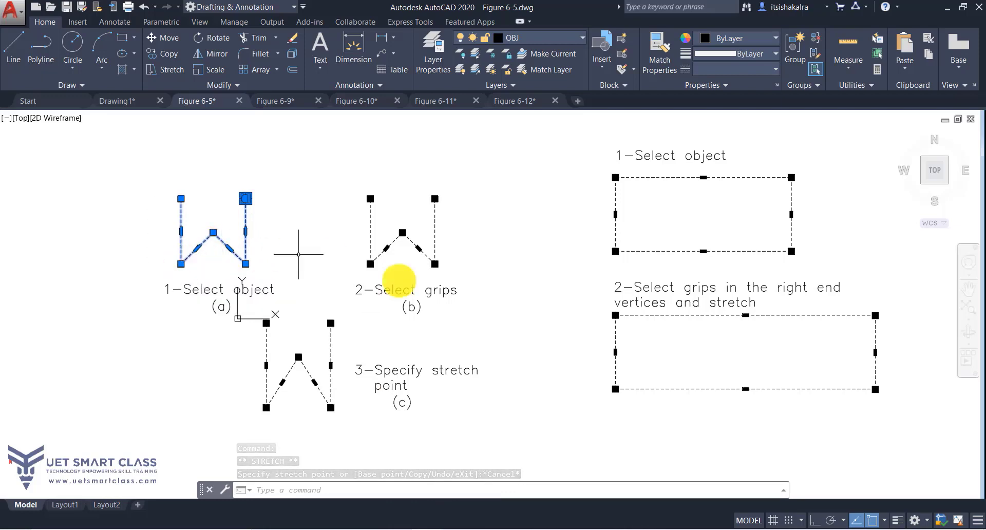
{"action": "left_click", "coordinate": [181, 264]}
{"action": "left_click", "coordinate": [181, 263], "text": "shift"}
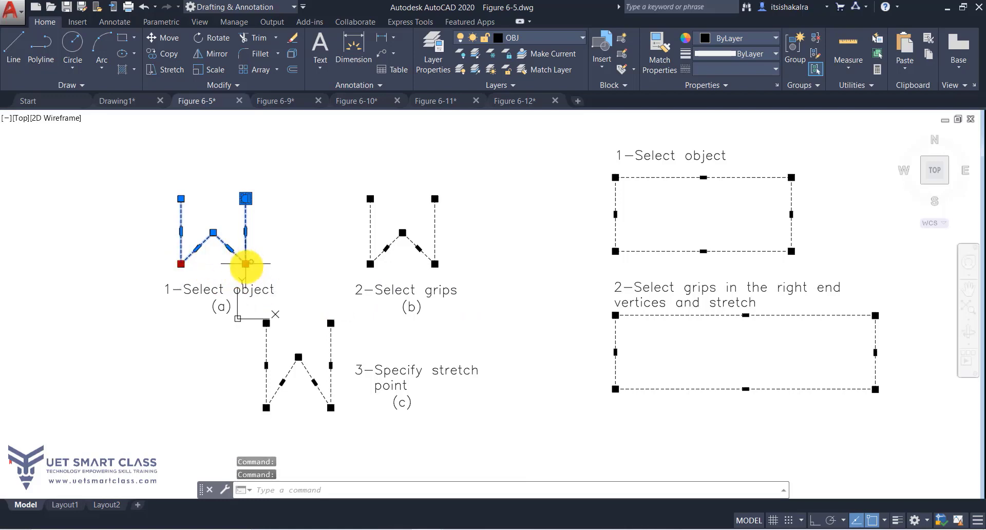
{"action": "left_click", "coordinate": [245, 263]}
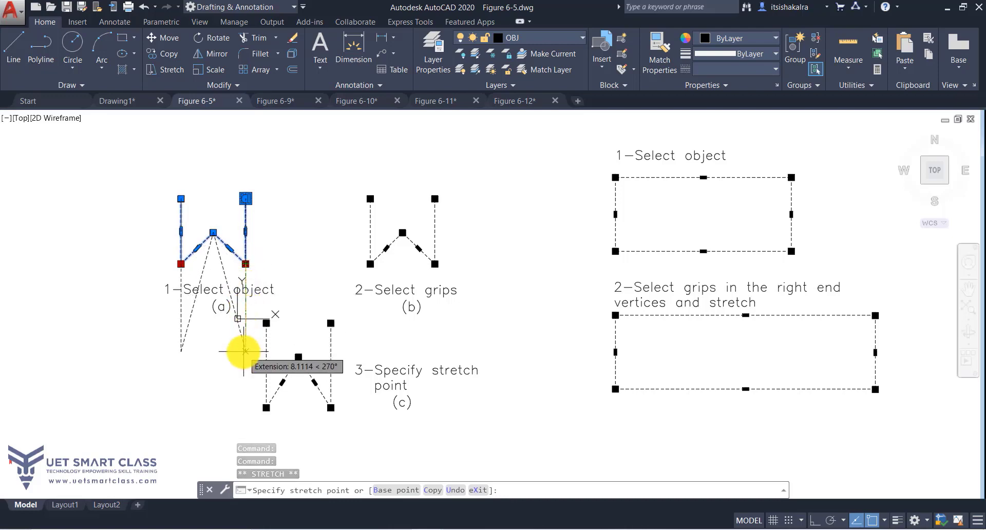
{"action": "left_click", "coordinate": [245, 351]}
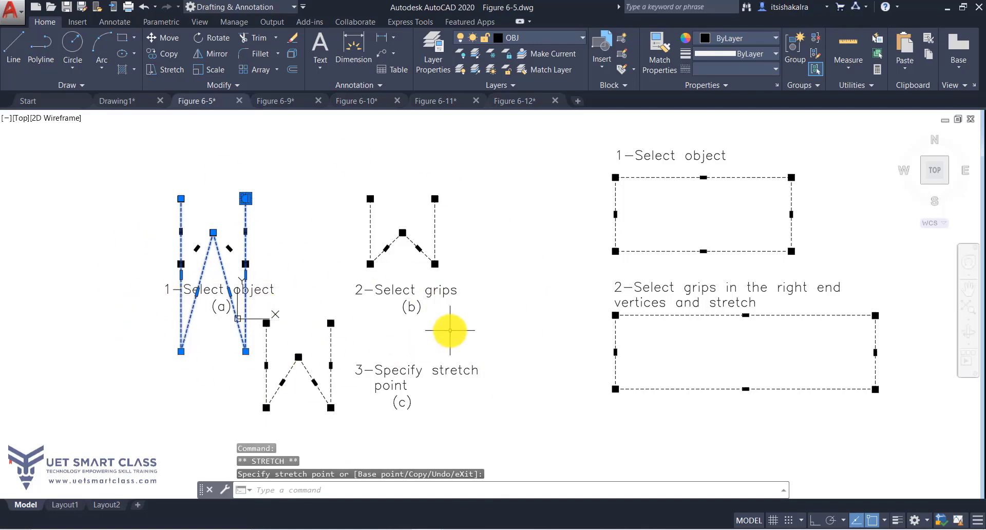
{"action": "key", "text": "ctrl+z"}
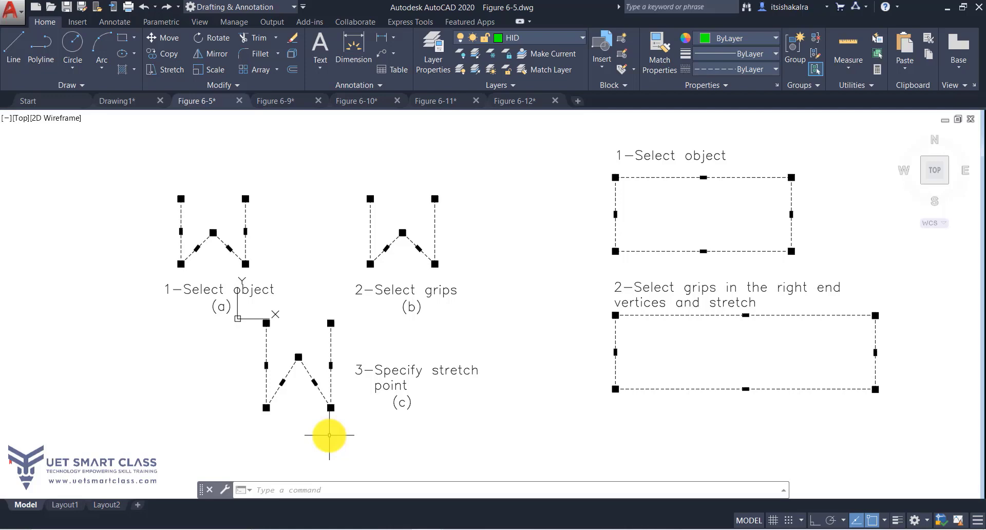
- Try to stretch the upper rectangle to the right using both right corner grips and the right edge's midpoint grip together
{"action": "left_click", "coordinate": [663, 177]}
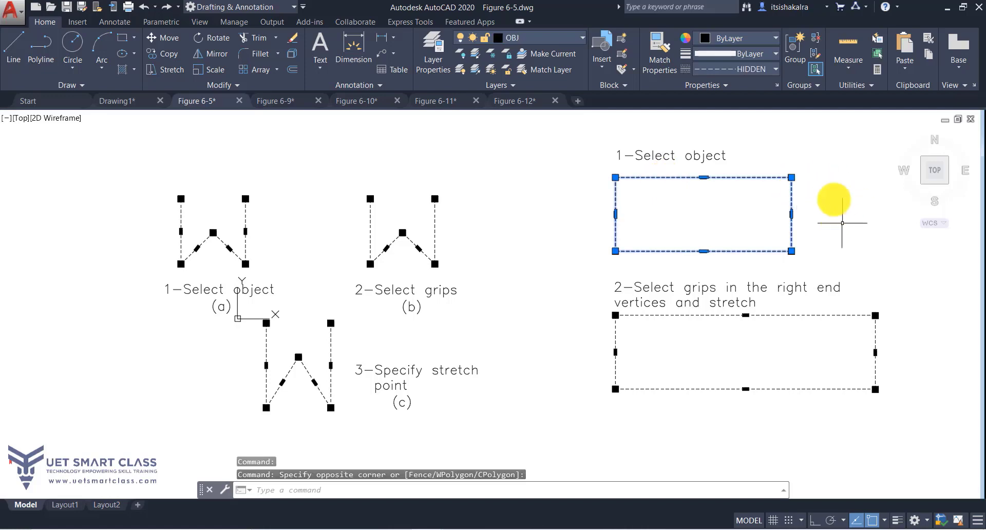
{"action": "left_click", "coordinate": [791, 177], "text": "shift"}
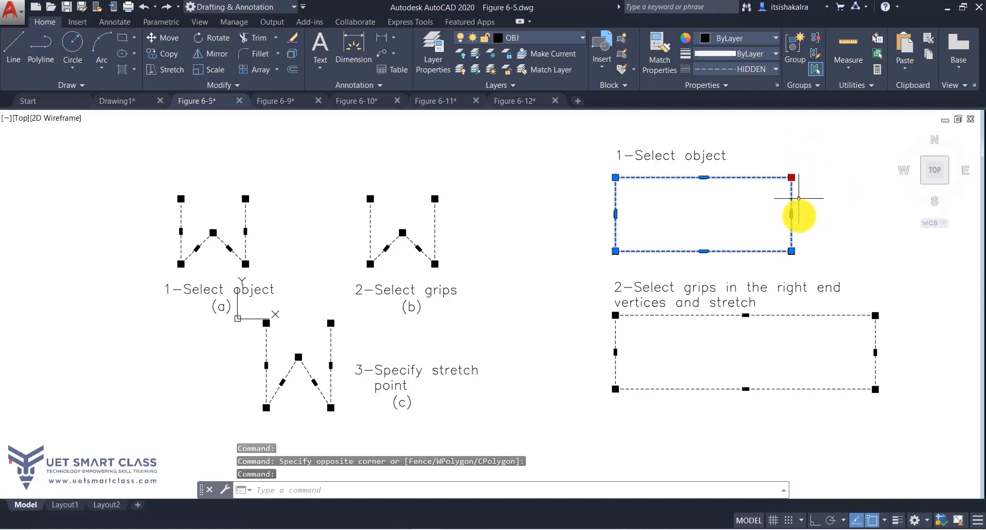
{"action": "left_click", "coordinate": [791, 251], "text": "shift"}
{"action": "left_click", "coordinate": [791, 214], "text": "shift"}
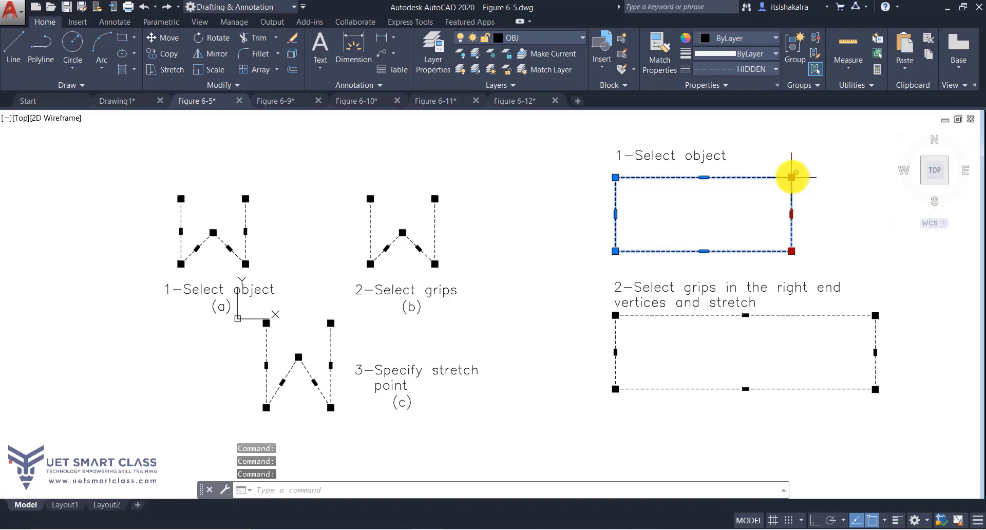
{"action": "left_click", "coordinate": [791, 214]}
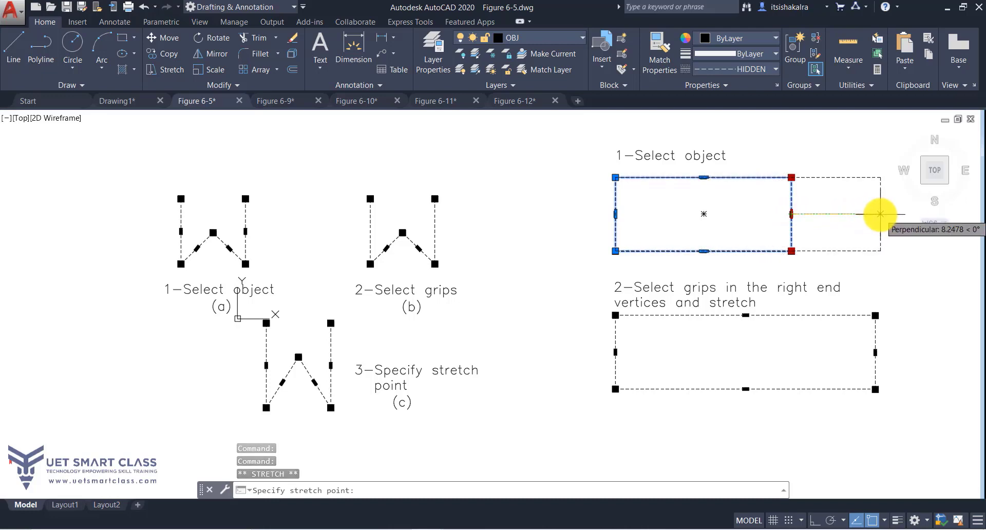
{"action": "key", "text": "Escape"}
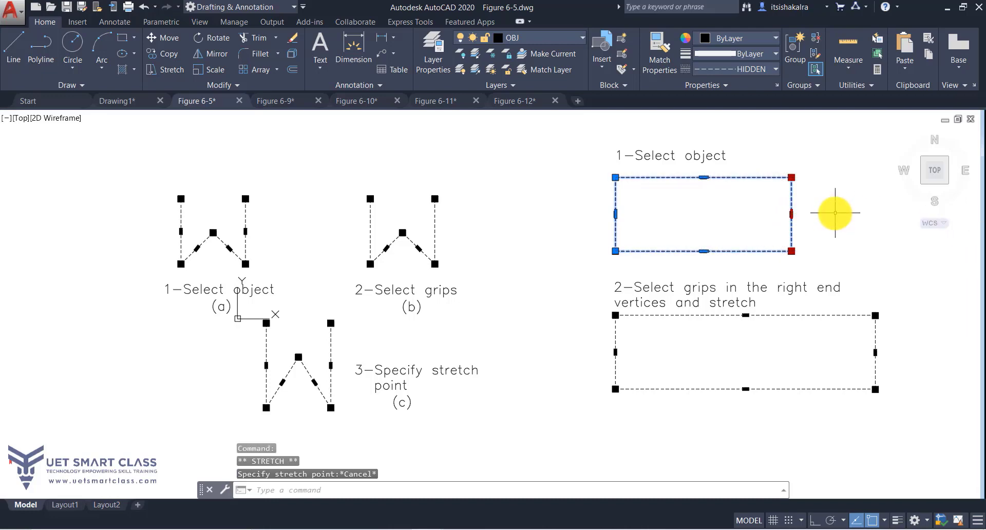
{"action": "key", "text": "Escape"}
- Try to stretch the upper rectangle's right edge outward by its midpoint grip alone
{"action": "left_click", "coordinate": [790, 208]}
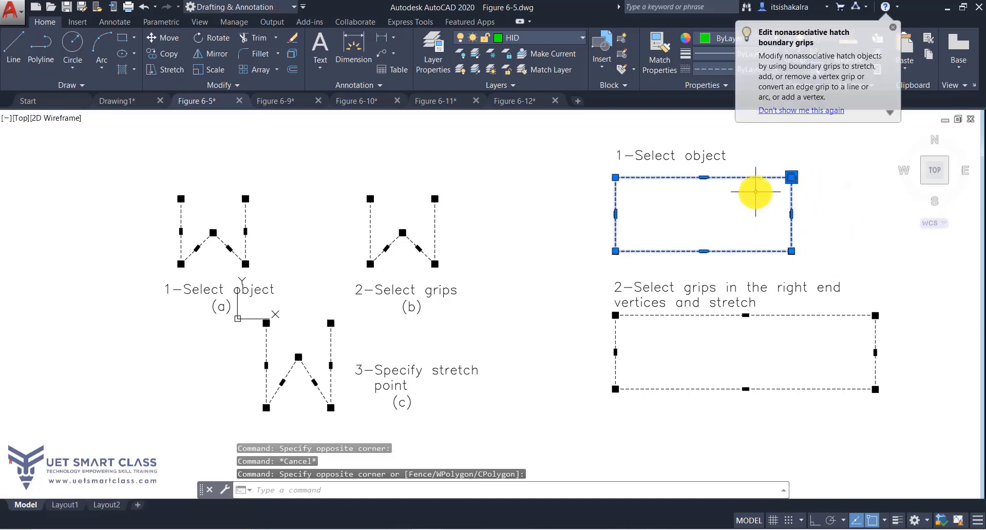
{"action": "left_click", "coordinate": [791, 213]}
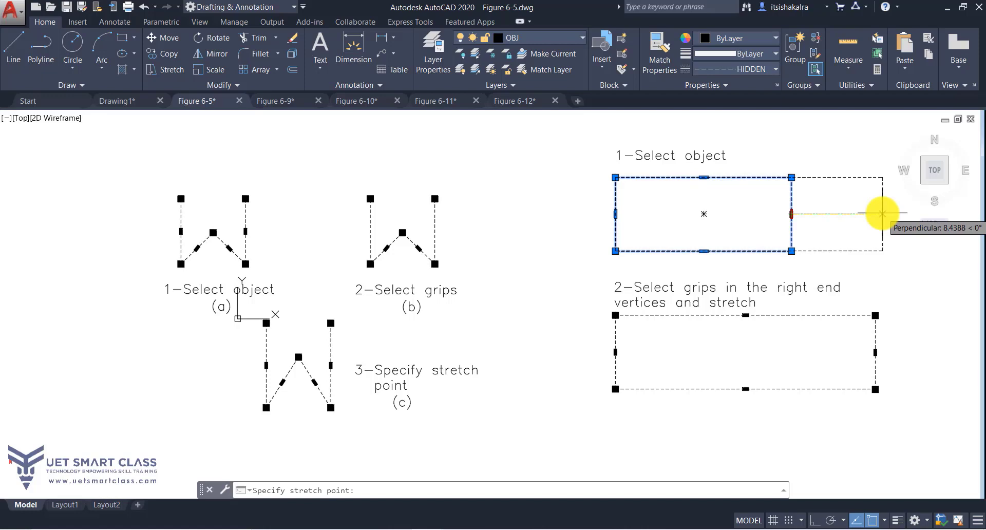
{"action": "key", "text": "Escape"}
{"action": "key", "text": "Escape"}
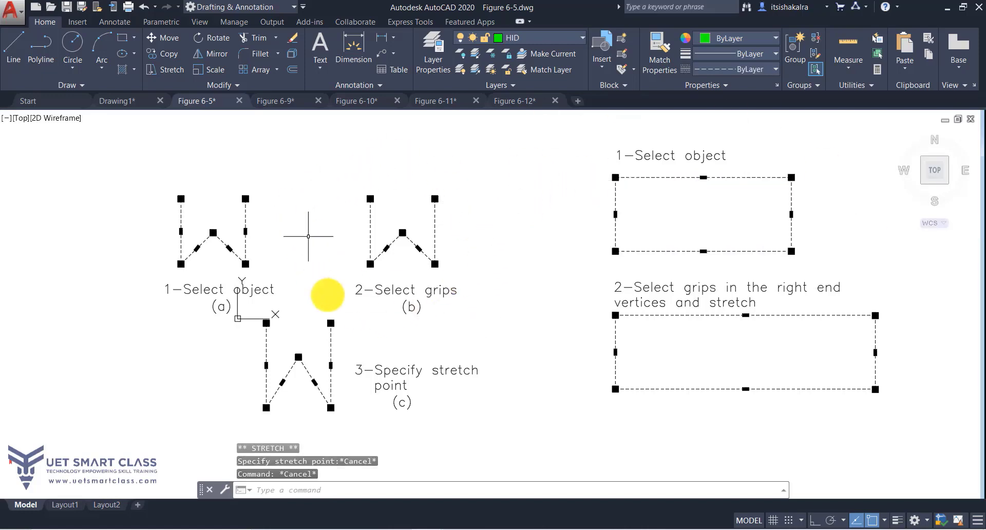
- Try to stretch the W polyline in figure (c) by its lower-right vertex grip, and clear the selection
{"action": "left_click", "coordinate": [435, 263]}
{"action": "key", "text": "Escape"}
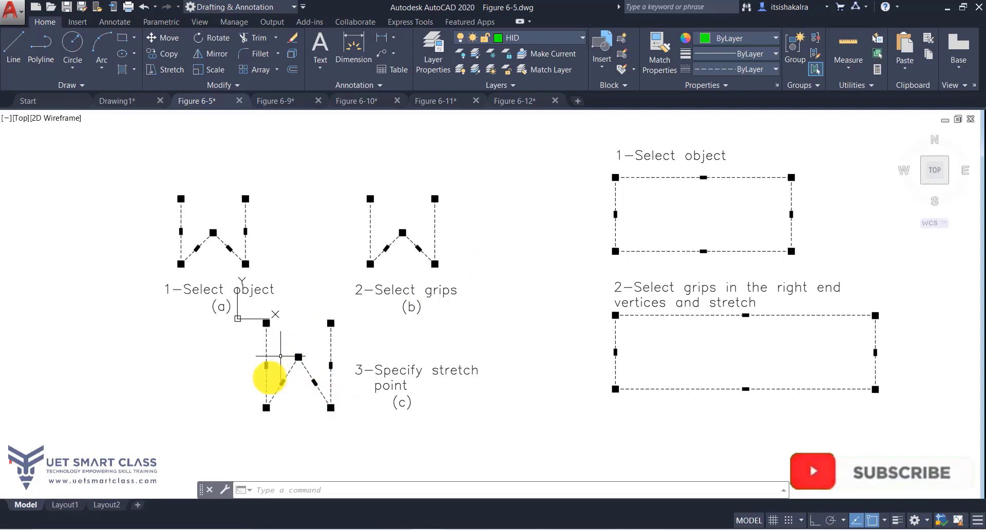
{"action": "left_click", "coordinate": [335, 393]}
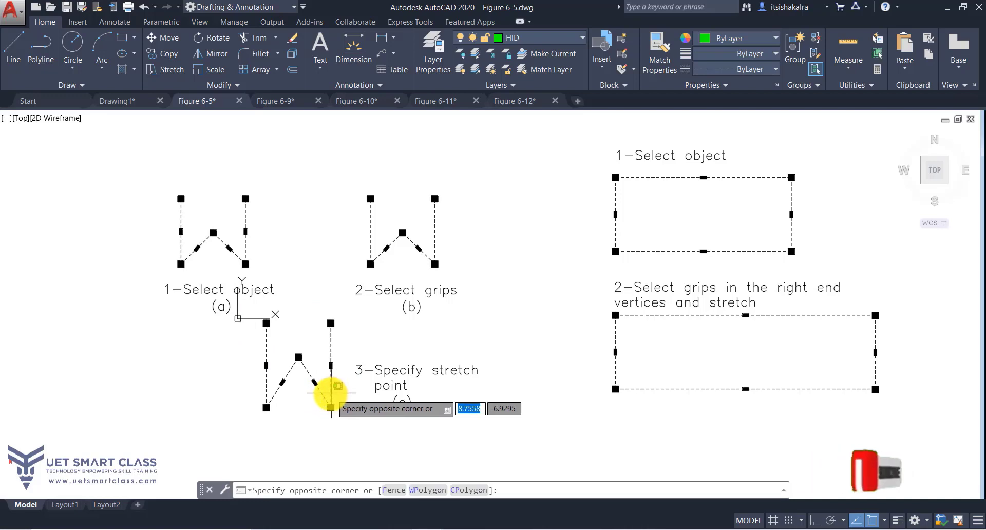
{"action": "left_click", "coordinate": [330, 396]}
{"action": "left_click", "coordinate": [330, 407]}
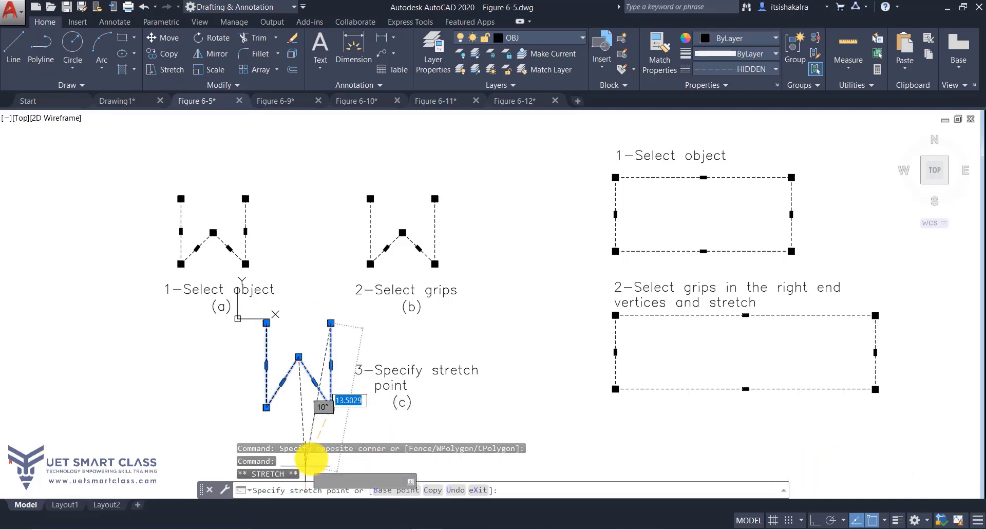
{"action": "key", "text": "Escape"}
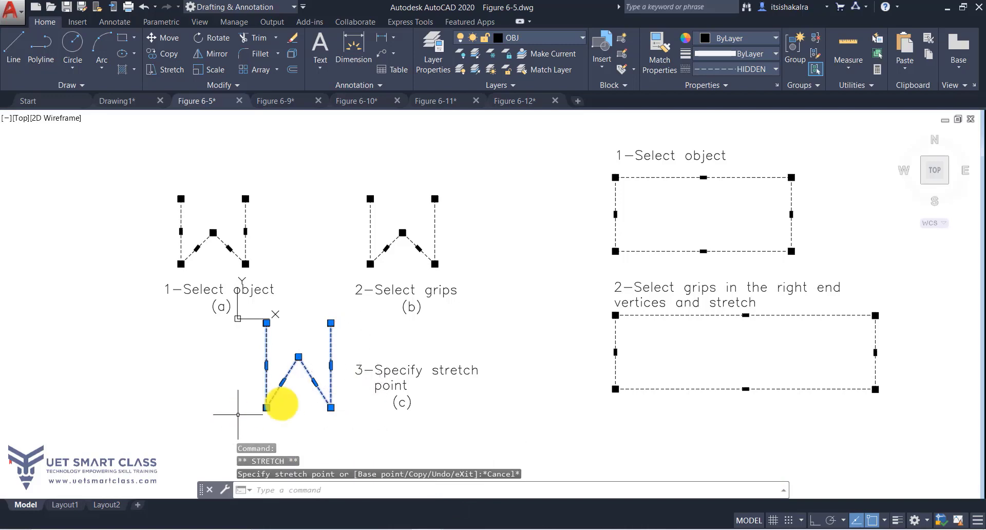
{"action": "key", "text": "Escape"}
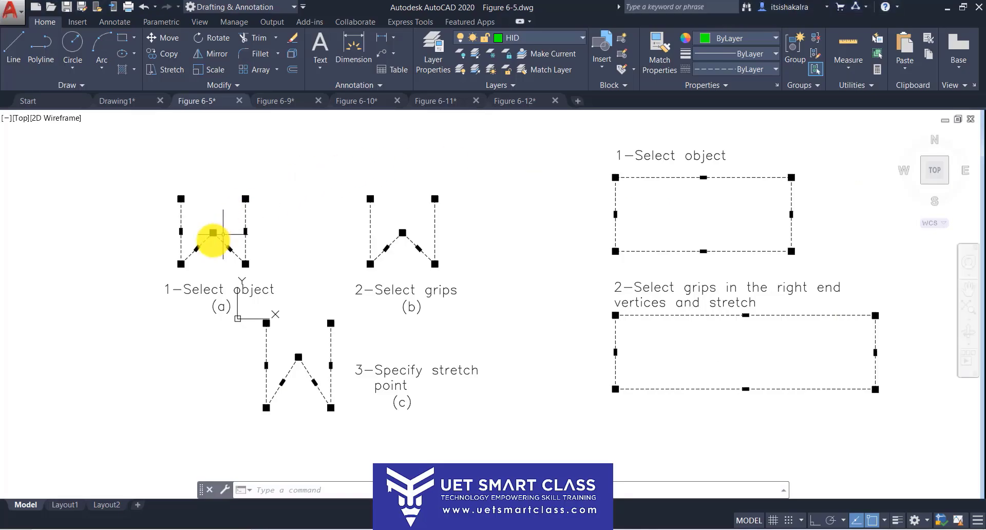
- Reselect the W polyline in figure (a) and try to stretch its middle peak vertex downward
{"action": "left_click", "coordinate": [211, 230]}
{"action": "left_click", "coordinate": [213, 233]}
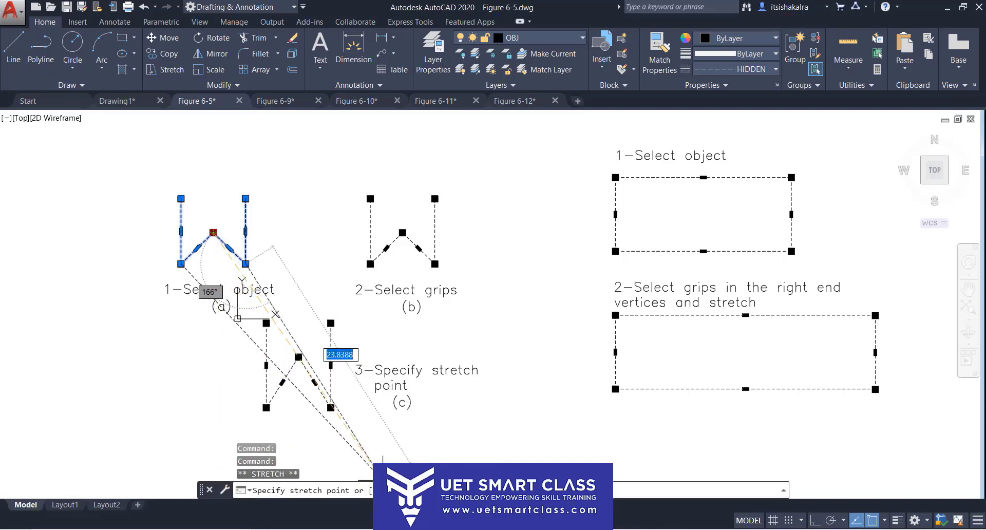
{"action": "key", "text": "Escape"}
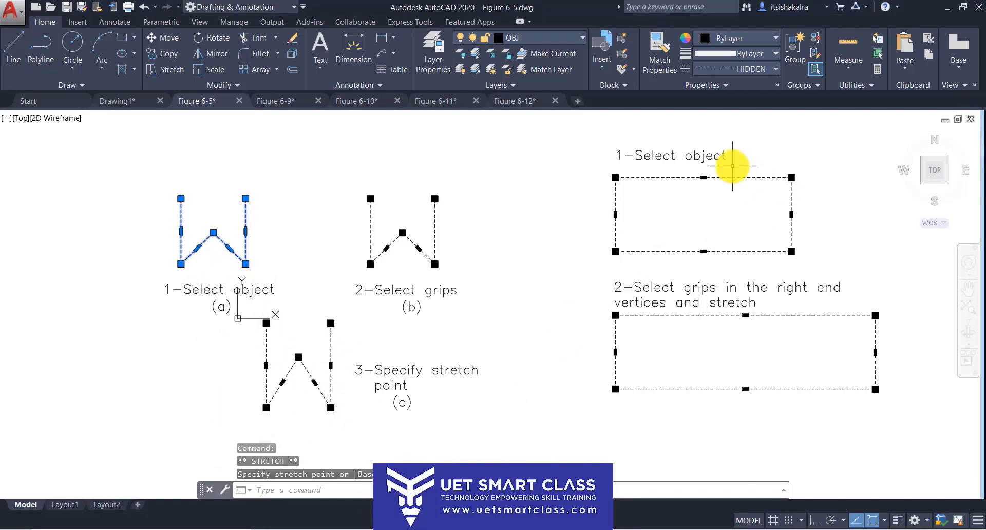
- Select the W polyline in figure (c) and try to add a vertex at its middle peak grip
{"action": "key", "text": "alt+Tab"}
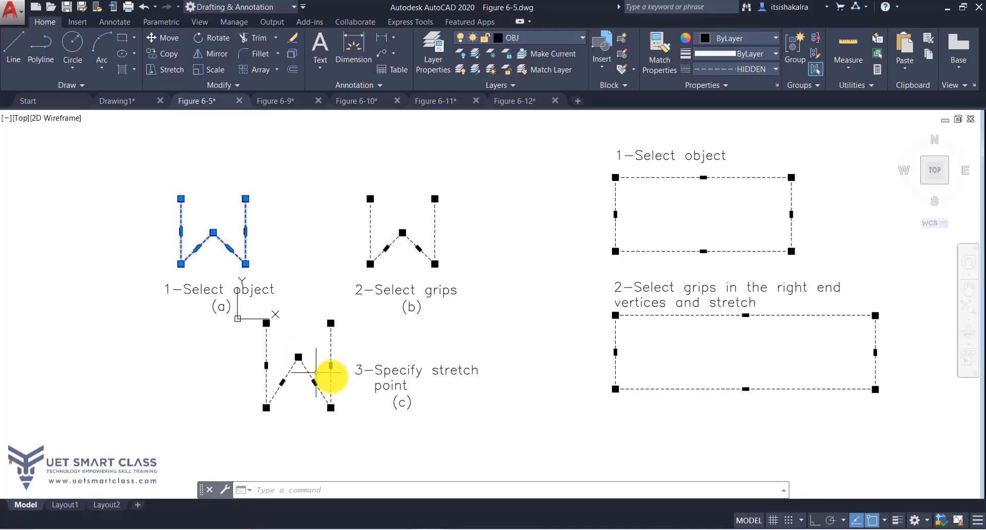
{"action": "key", "text": "Escape"}
{"action": "left_click", "coordinate": [341, 343]}
{"action": "left_click", "coordinate": [318, 344]}
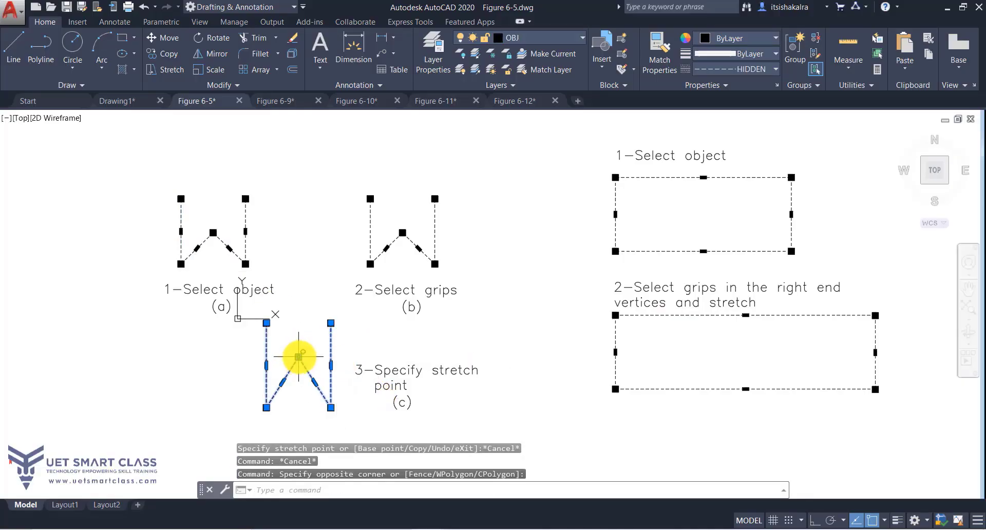
{"action": "left_click", "coordinate": [298, 355]}
{"action": "scroll", "coordinate": [298, 354], "scroll_direction": "up", "scroll_amount": 2}
{"action": "key", "text": "ctrl"}
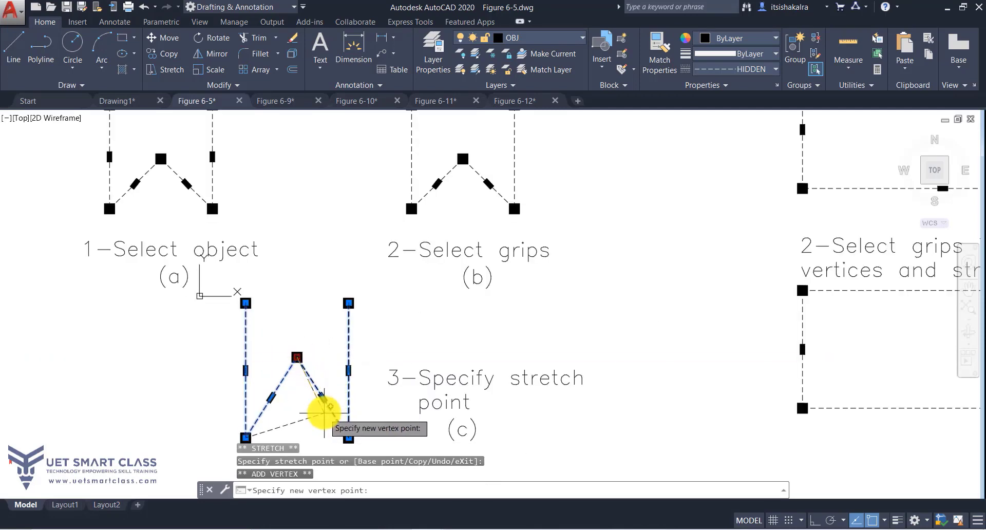
{"action": "key", "text": "Escape"}
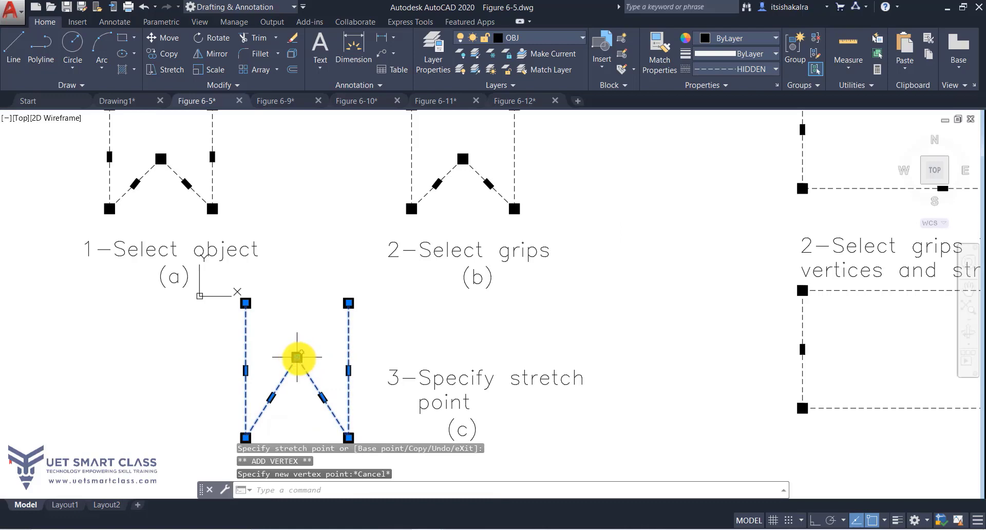
- Stretch a copy of the figure (c) W polyline by its middle peak grip, placing the new peak straight above the original
{"action": "left_click", "coordinate": [297, 356]}
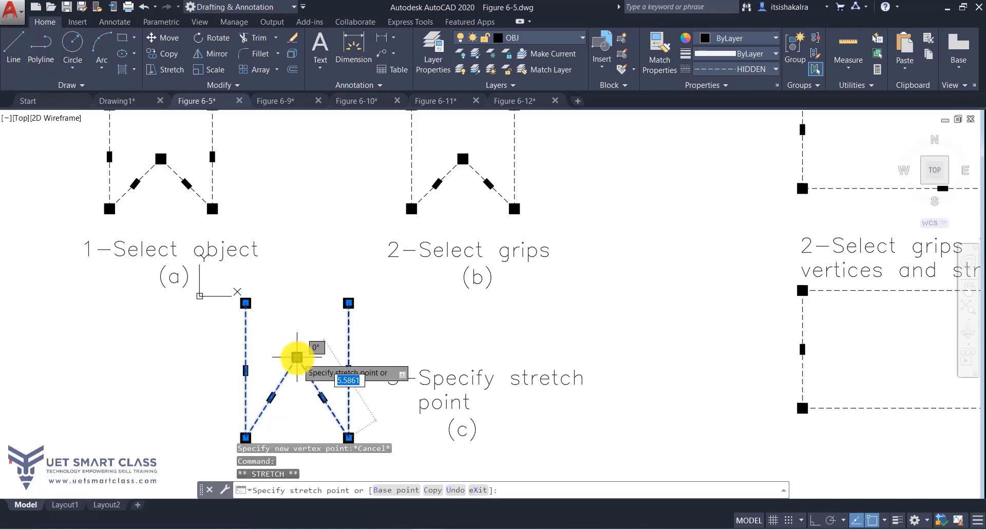
{"action": "left_click", "coordinate": [433, 489]}
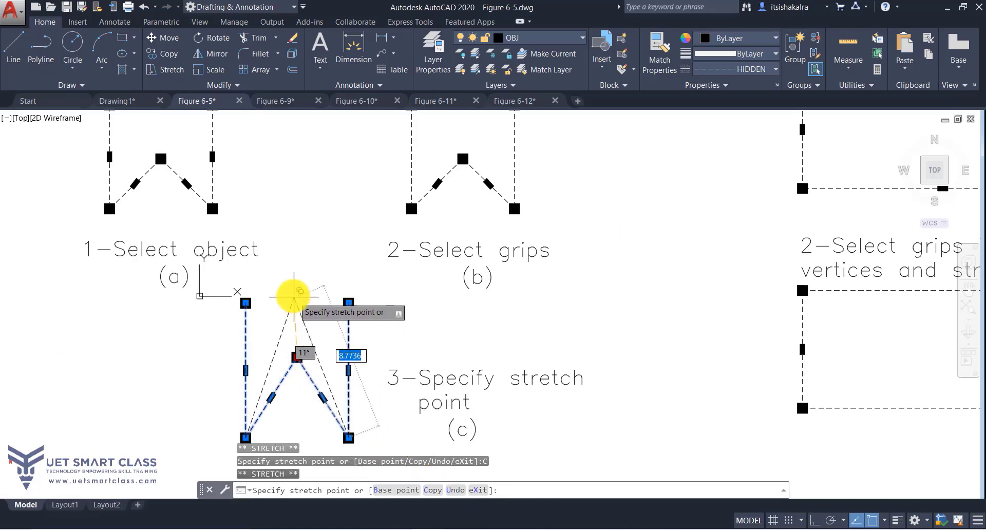
{"action": "left_click", "coordinate": [296, 264]}
{"action": "key", "text": "Escape"}
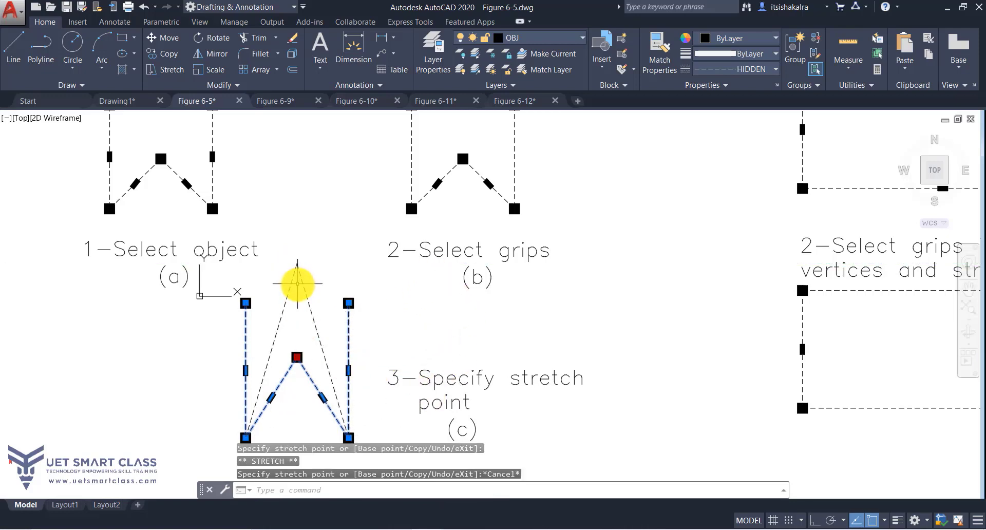
- Try to stretch the shared lower-left vertex of both figure (c) polylines down and to the left from a separate base point, and undo it
{"action": "scroll", "coordinate": [319, 249], "scroll_direction": "down", "scroll_amount": 1}
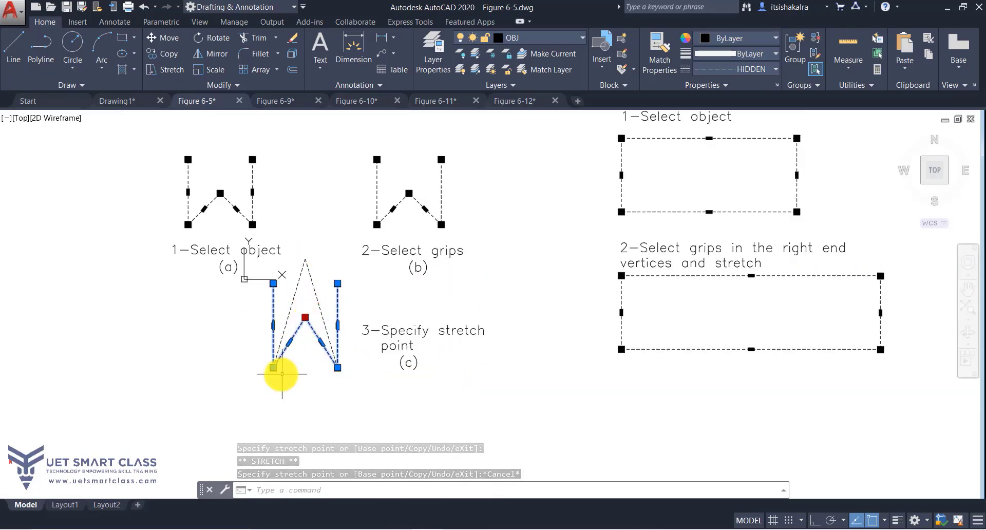
{"action": "key", "text": "Escape"}
{"action": "left_click", "coordinate": [275, 358]}
{"action": "left_click", "coordinate": [272, 354]}
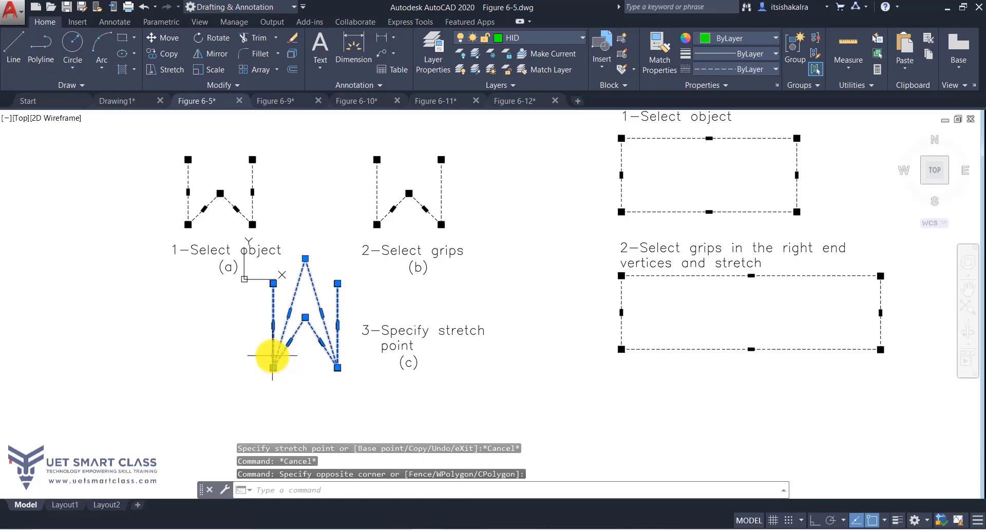
{"action": "left_click", "coordinate": [273, 367]}
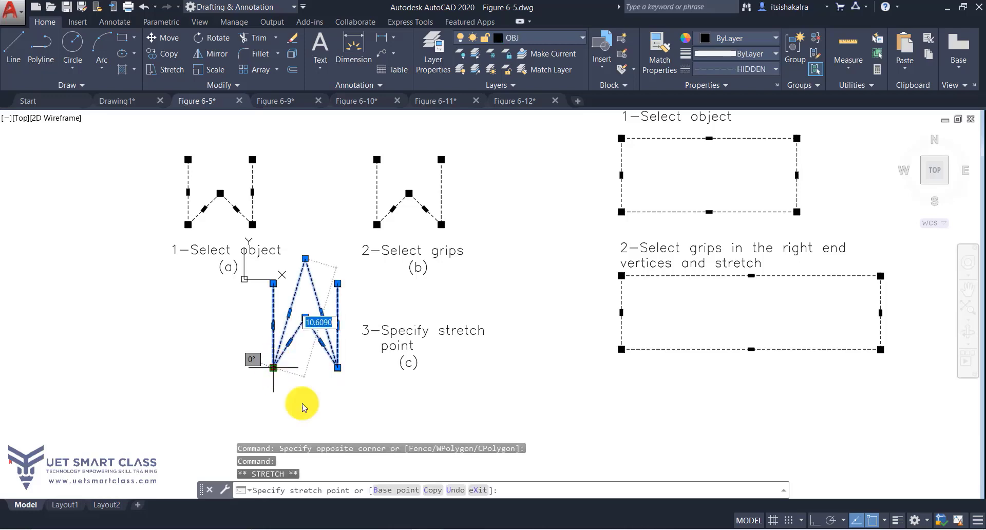
{"action": "left_click", "coordinate": [381, 490]}
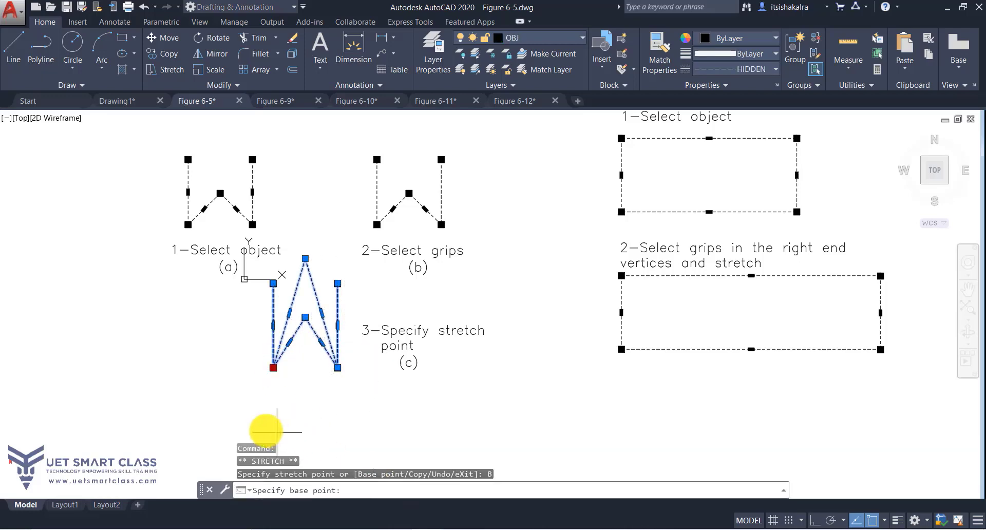
{"action": "left_click", "coordinate": [218, 398]}
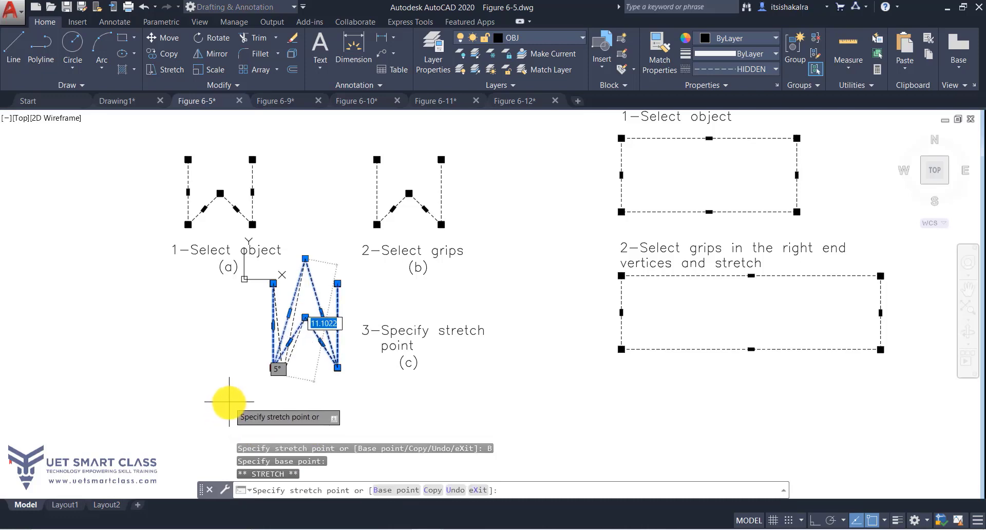
{"action": "left_click", "coordinate": [167, 425]}
{"action": "key", "text": "Escape"}
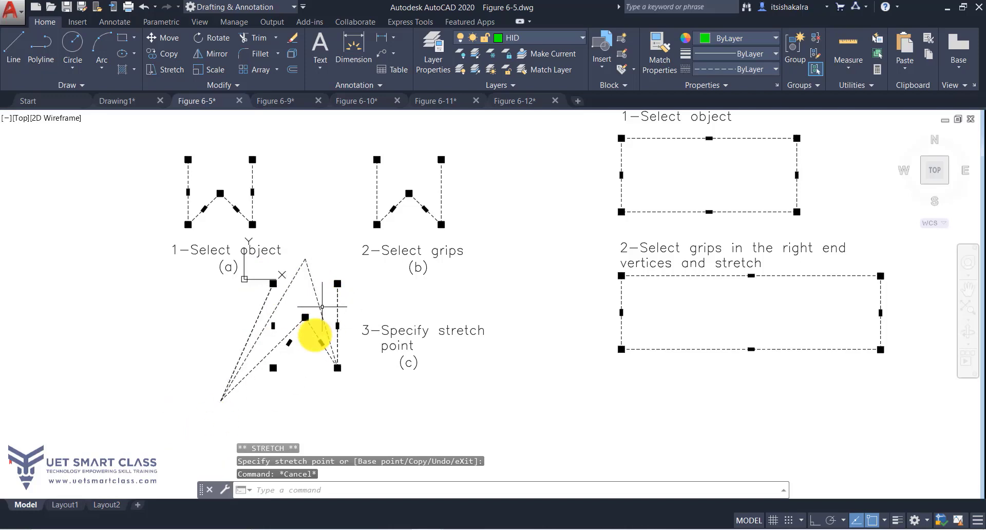
{"action": "key", "text": "ctrl+z"}
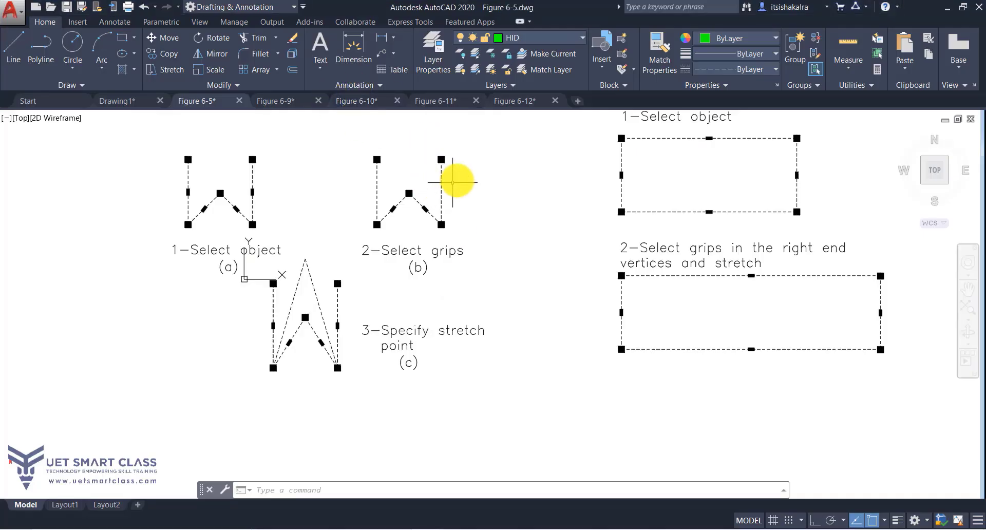
- Select the W polyline in figure (b) and review the grip editing options for its middle peak vertex
{"action": "left_click", "coordinate": [457, 179]}
{"action": "left_click", "coordinate": [440, 180]}
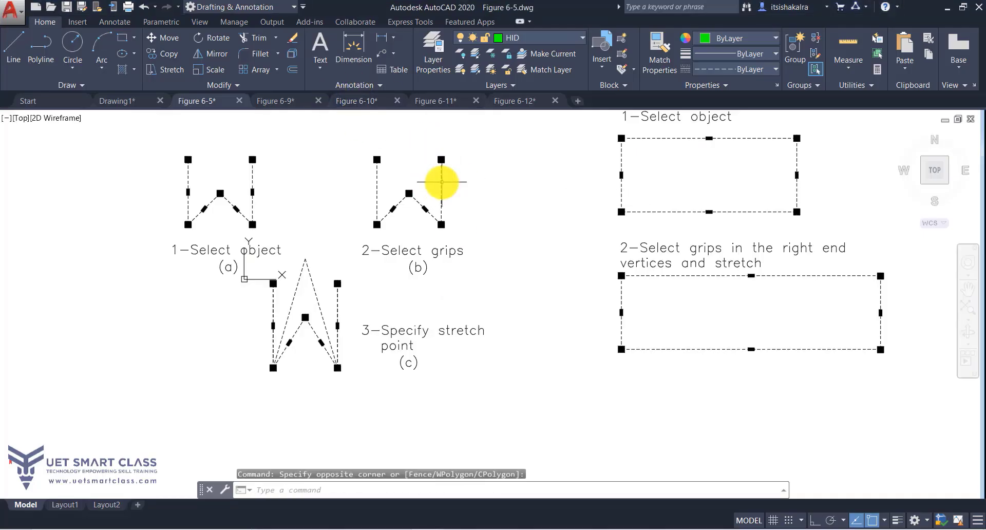
{"action": "left_click", "coordinate": [408, 193]}
{"action": "right_click", "coordinate": [409, 193]}
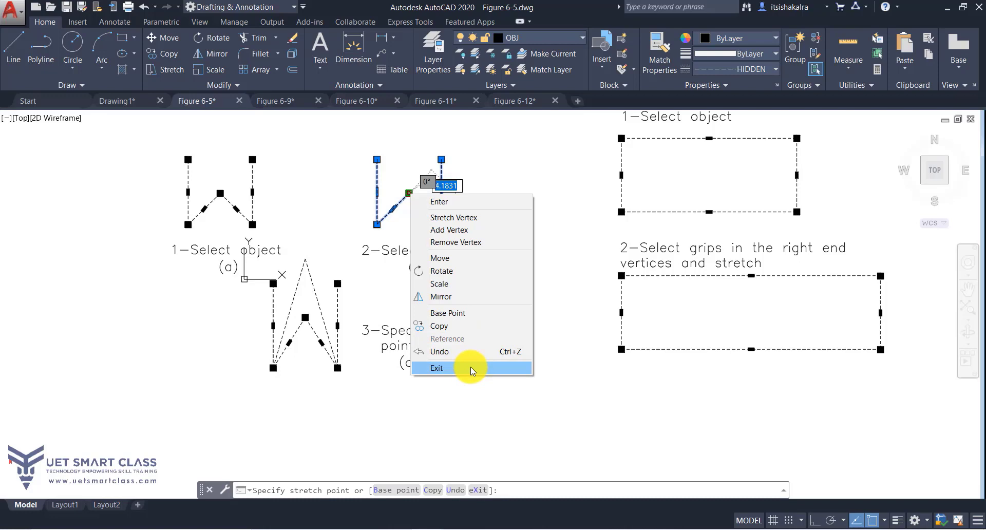
{"action": "key", "text": "Escape"}
{"action": "key", "text": "Escape"}
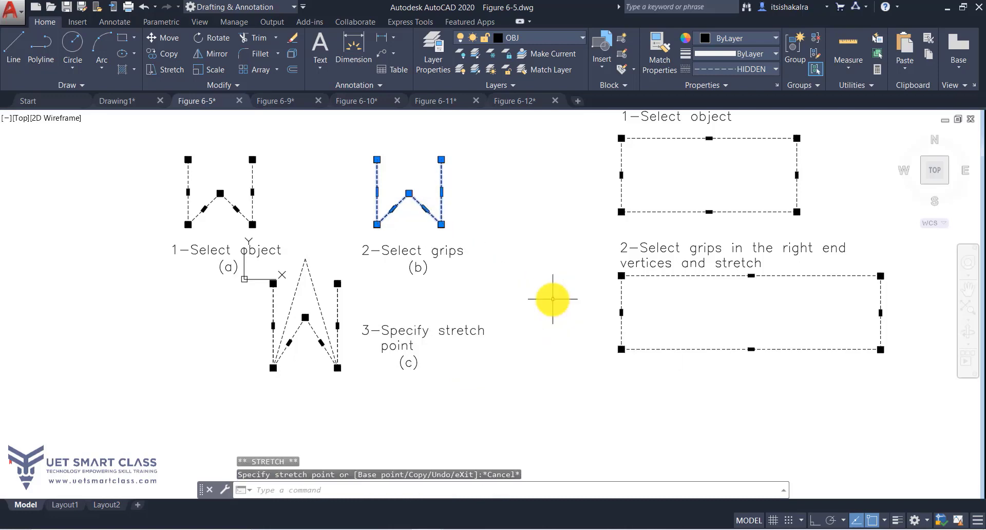
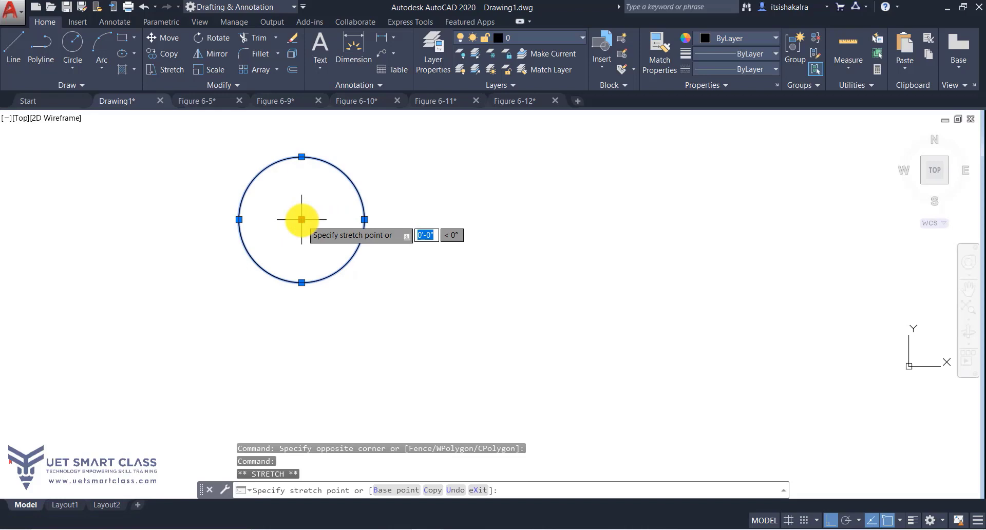
- Move the selected circle in Drawing1 horizontally to the right by its centre grip, using the Move grip mode
{"action": "right_click", "coordinate": [301, 219]}
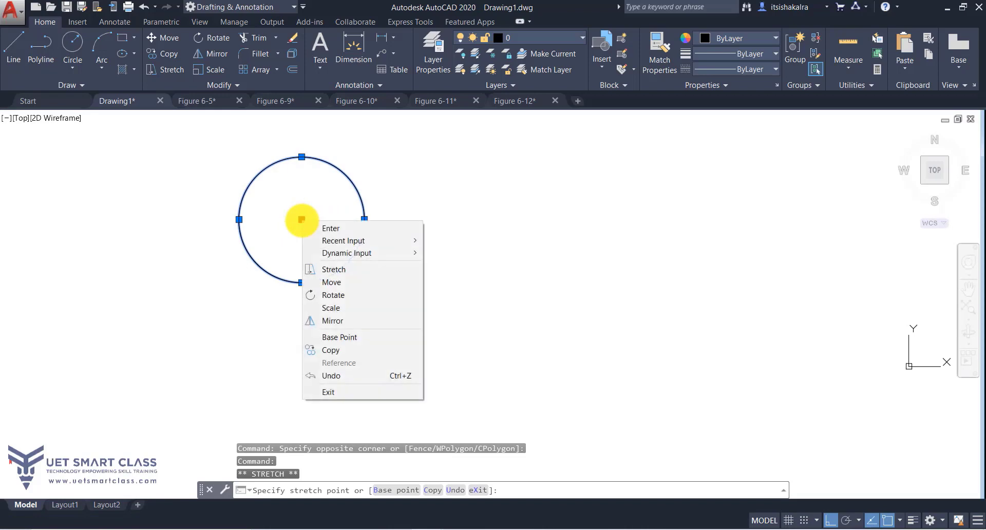
{"action": "left_click", "coordinate": [341, 282]}
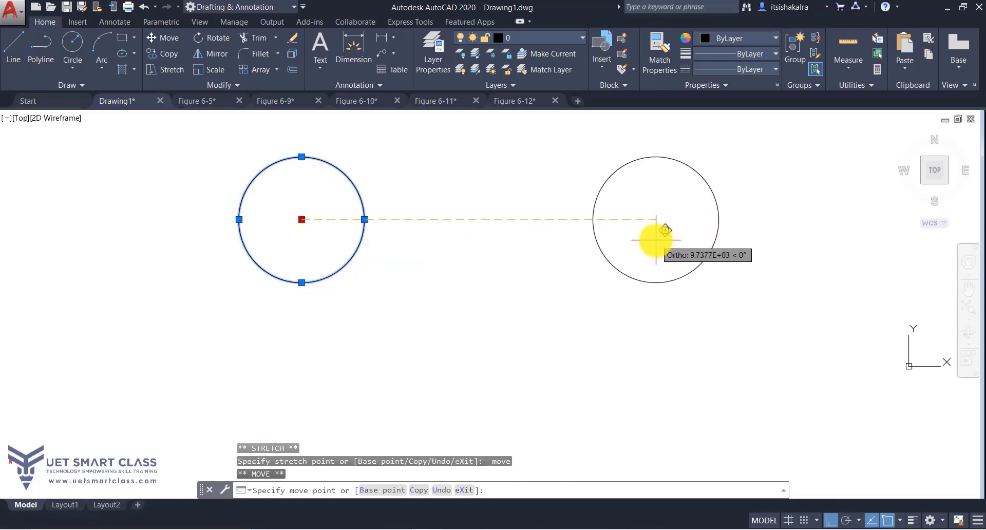
{"action": "left_click", "coordinate": [655, 239]}
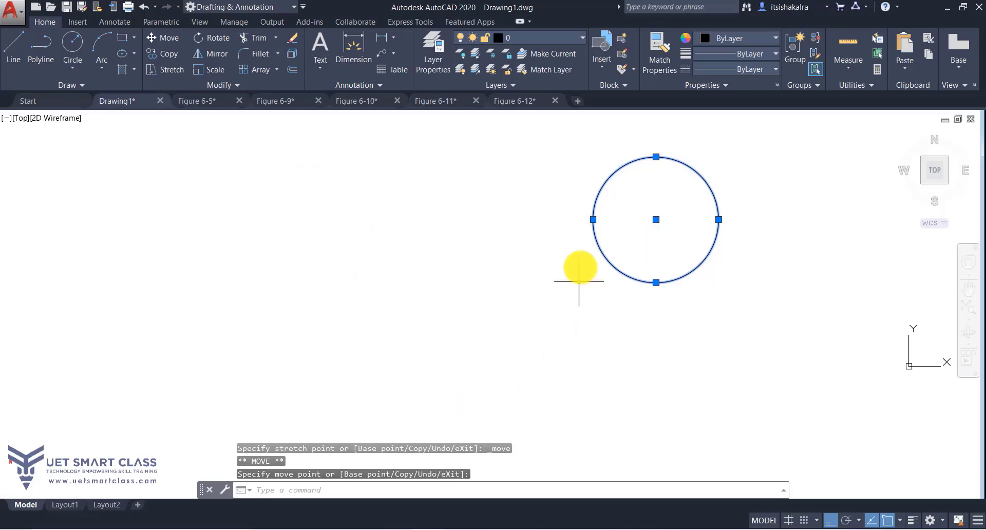
{"action": "left_click", "coordinate": [763, 154]}
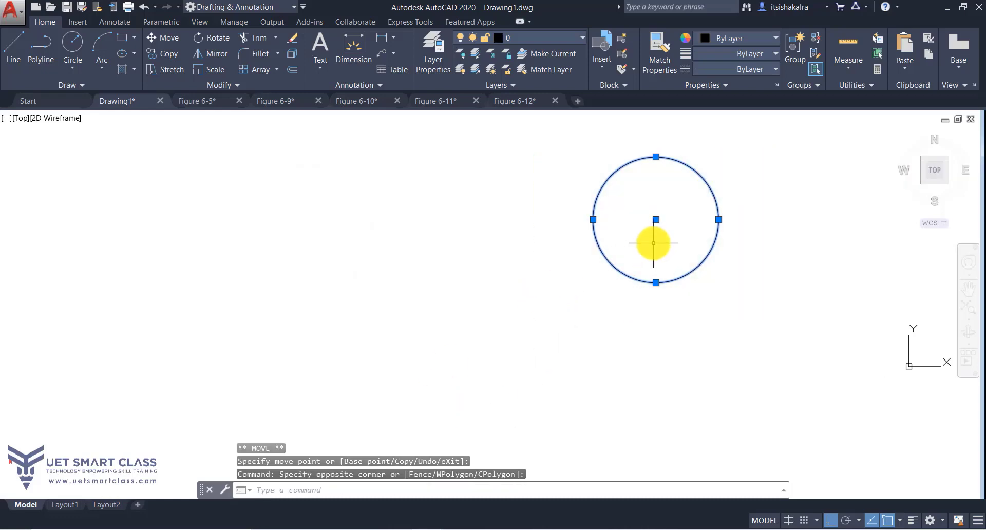
- Copy the circle from its centre grip in Move mode, placing two copies to its left, one below and one to its right
{"action": "left_click", "coordinate": [656, 219]}
{"action": "right_click", "coordinate": [655, 219]}
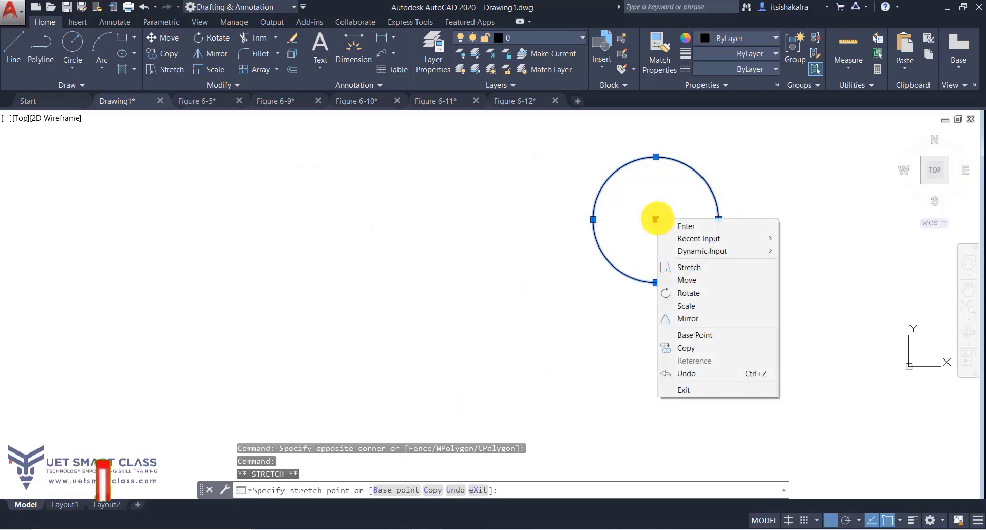
{"action": "left_click", "coordinate": [685, 280]}
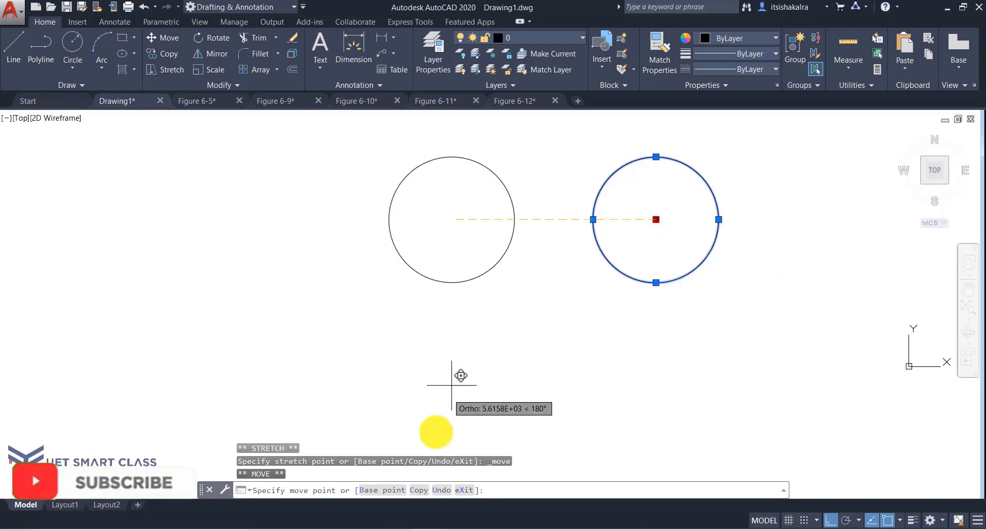
{"action": "left_click", "coordinate": [418, 490]}
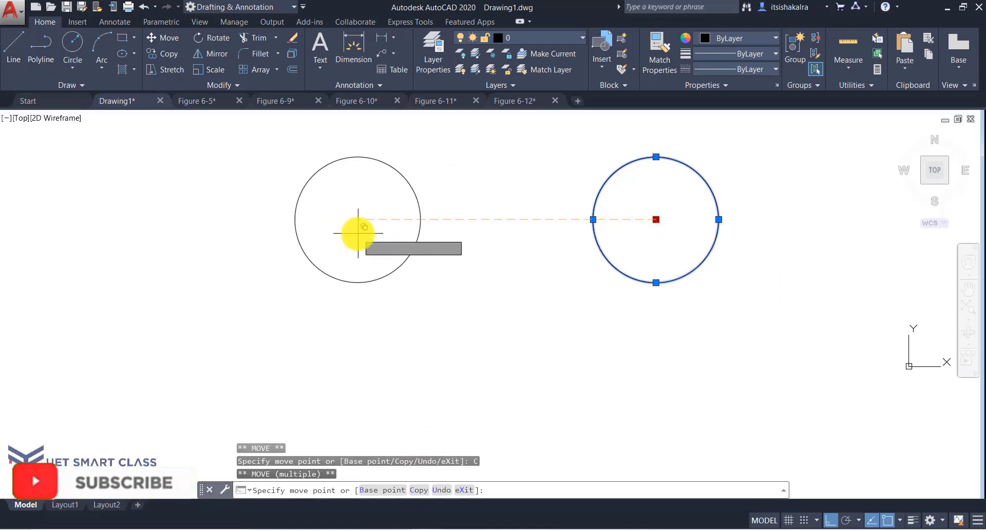
{"action": "left_click", "coordinate": [365, 226]}
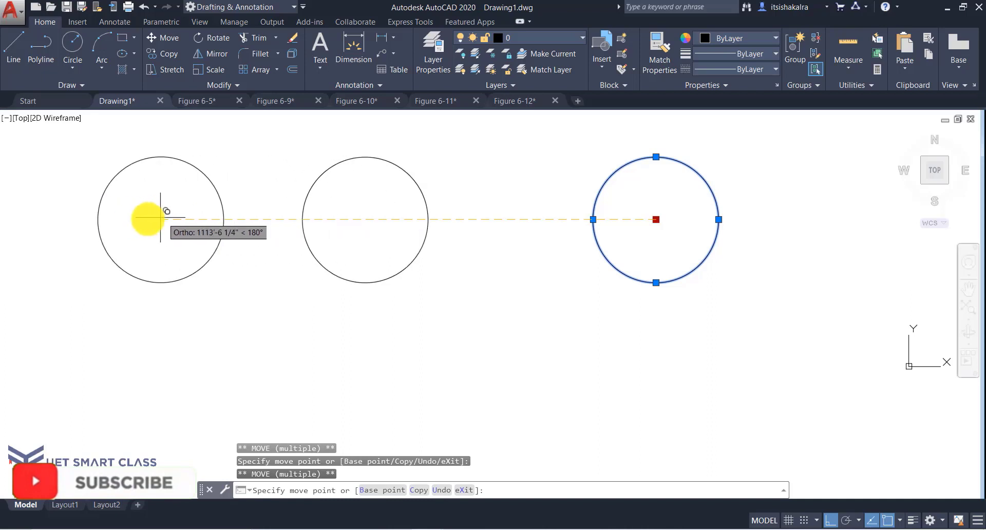
{"action": "left_click", "coordinate": [94, 220]}
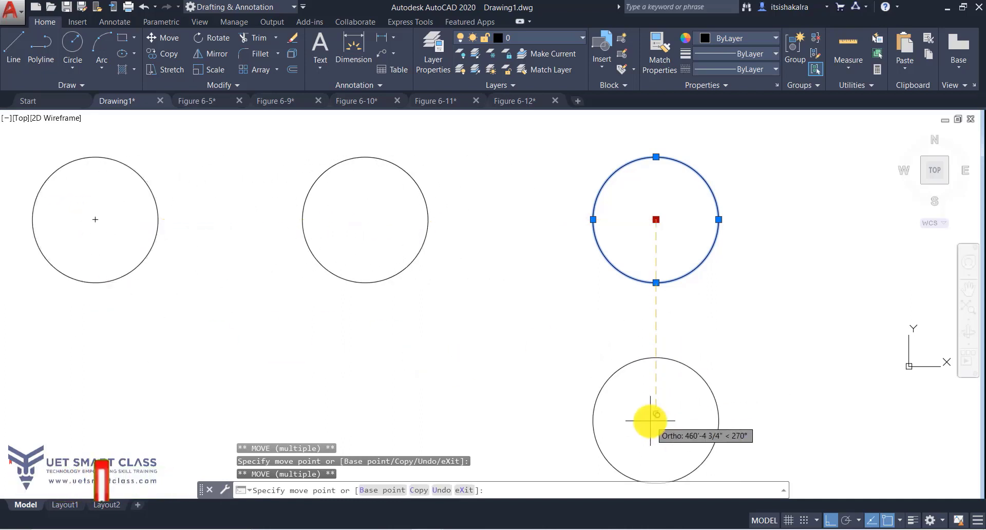
{"action": "left_click", "coordinate": [649, 420]}
{"action": "left_click", "coordinate": [843, 241]}
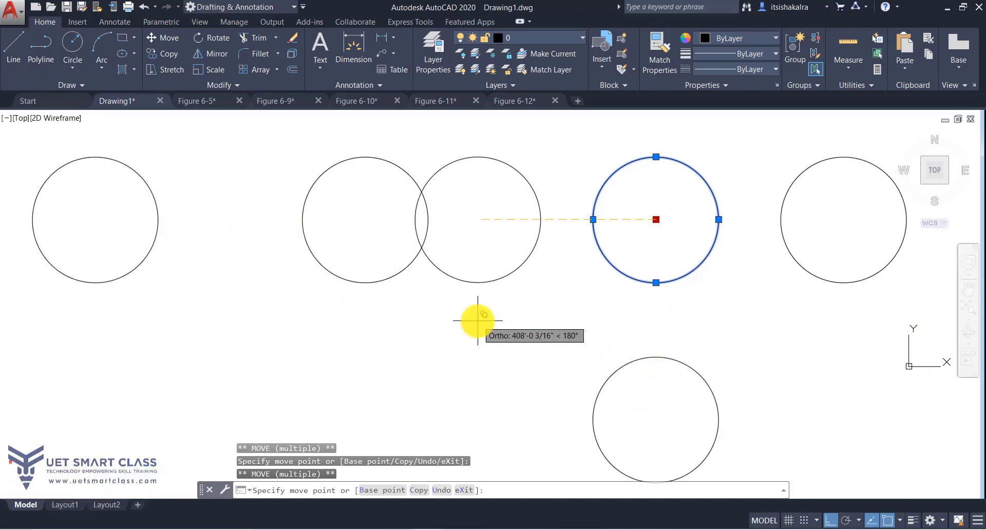
{"action": "key", "text": "Escape"}
{"action": "scroll", "coordinate": [477, 320], "scroll_direction": "down", "scroll_amount": 2}
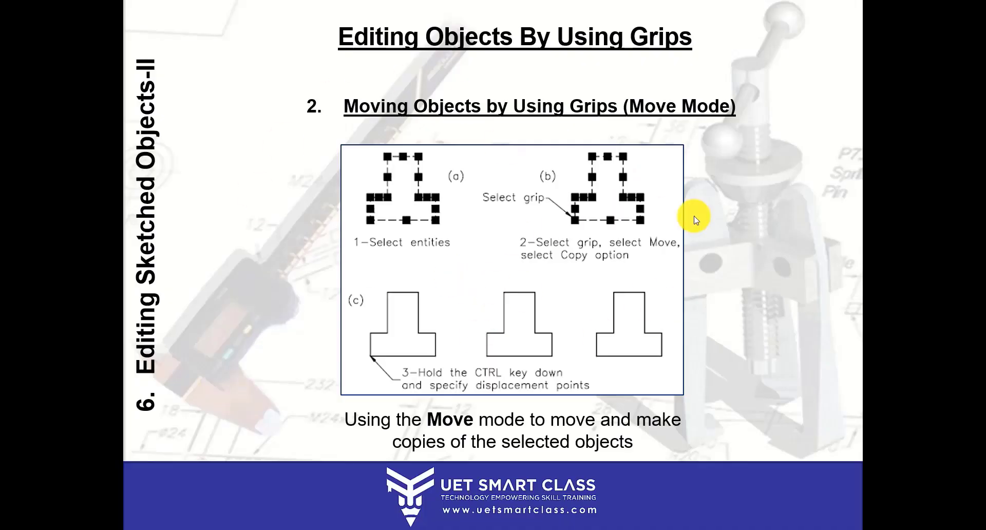
{"action": "left_click", "coordinate": [694, 217]}
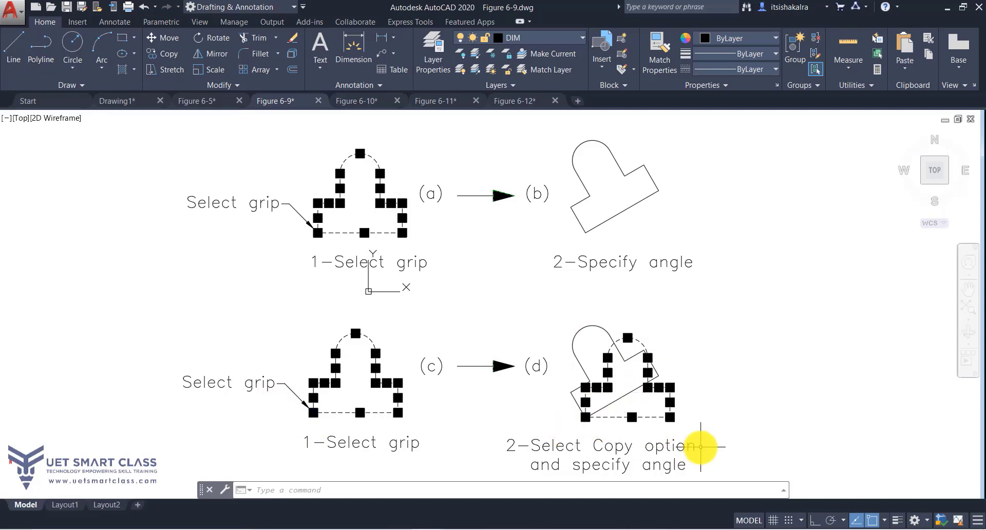
{"action": "key", "text": "Escape"}
{"action": "middle_click_drag", "start_coordinate": [484, 382], "coordinate": [455, 282]}
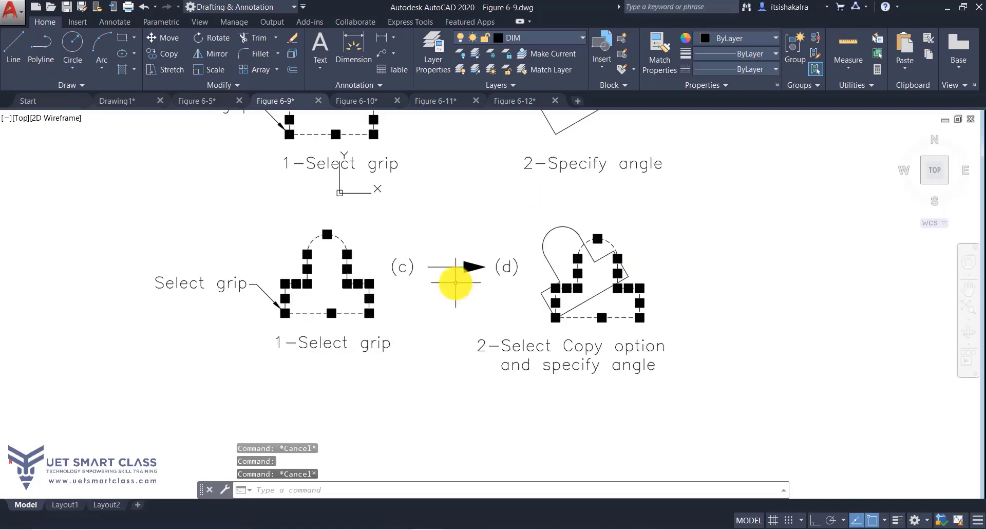
{"action": "left_click_drag", "start_coordinate": [455, 285], "coordinate": [477, 363]}
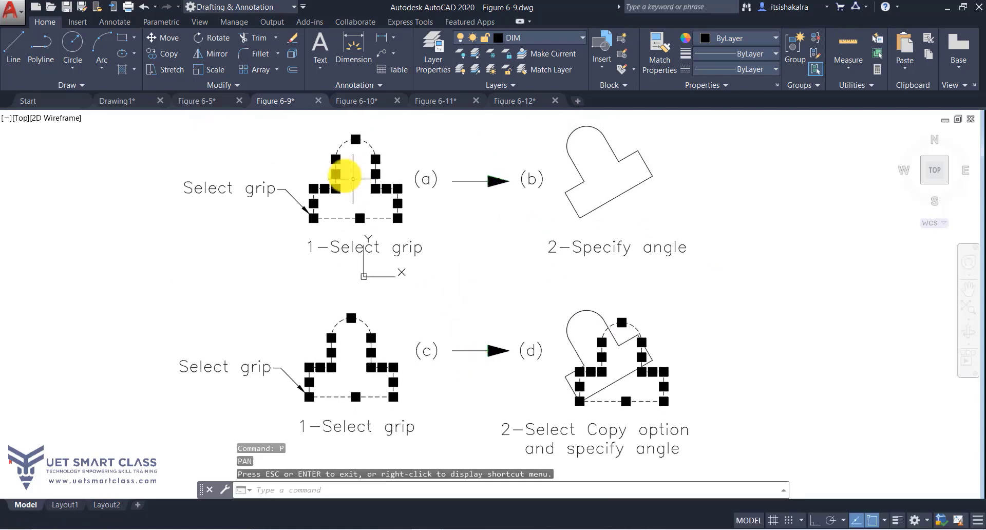
- Switch to the Drawing1 drawing and erase all five circles
{"action": "left_click", "coordinate": [119, 105]}
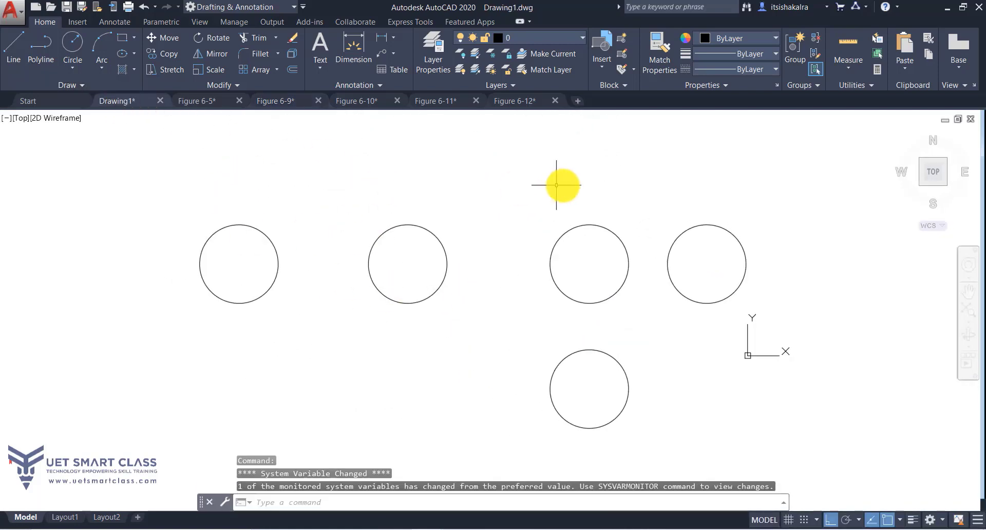
{"action": "left_click", "coordinate": [767, 198]}
{"action": "left_click", "coordinate": [143, 419]}
{"action": "key", "text": "Delete"}
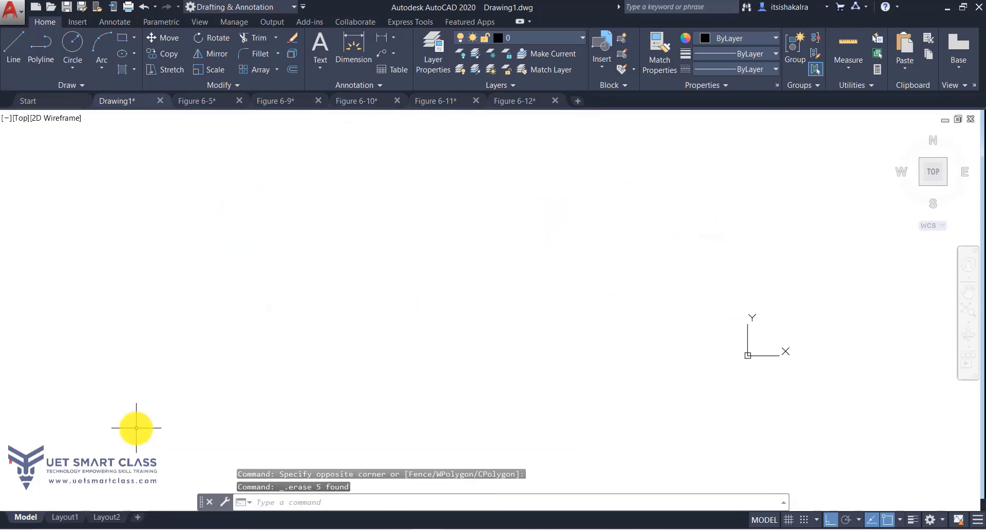
- Draw a closed six-sided L-shaped polyline with the Polyline tool in the empty area of Drawing1
{"action": "key", "text": "Return"}
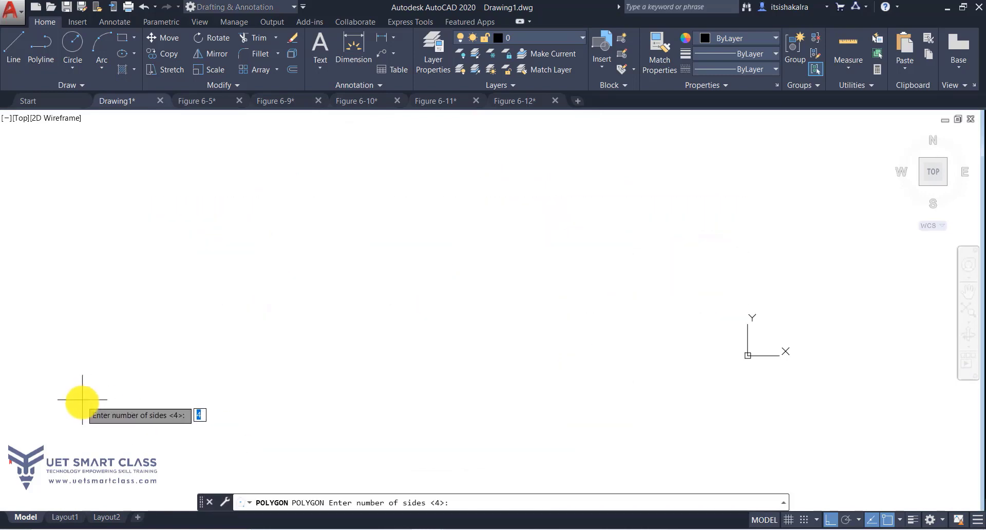
{"action": "key", "text": "Escape"}
{"action": "type", "text": "pl"}
{"action": "key", "text": "Return"}
{"action": "left_click", "coordinate": [275, 331]}
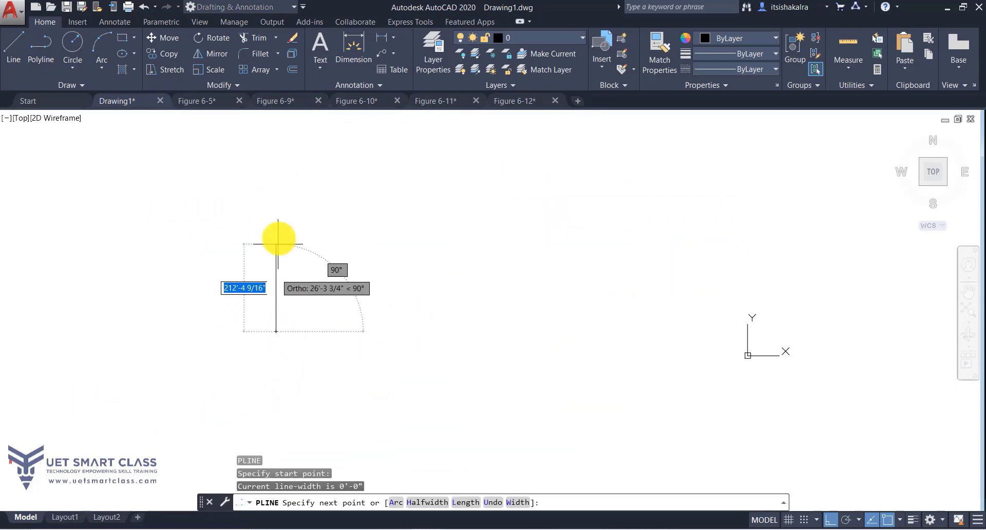
{"action": "left_click", "coordinate": [275, 239]}
{"action": "left_click", "coordinate": [385, 262]}
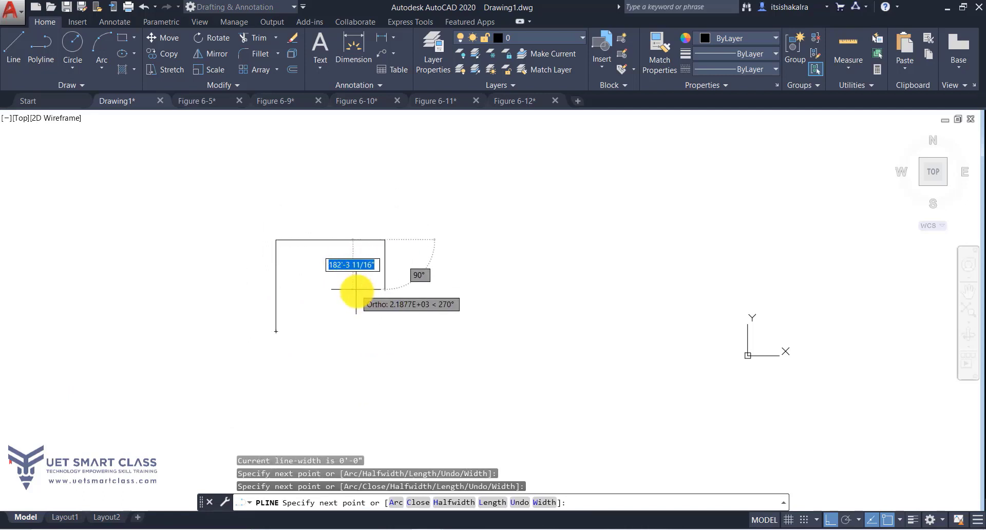
{"action": "left_click", "coordinate": [336, 301]}
{"action": "left_click", "coordinate": [322, 304]}
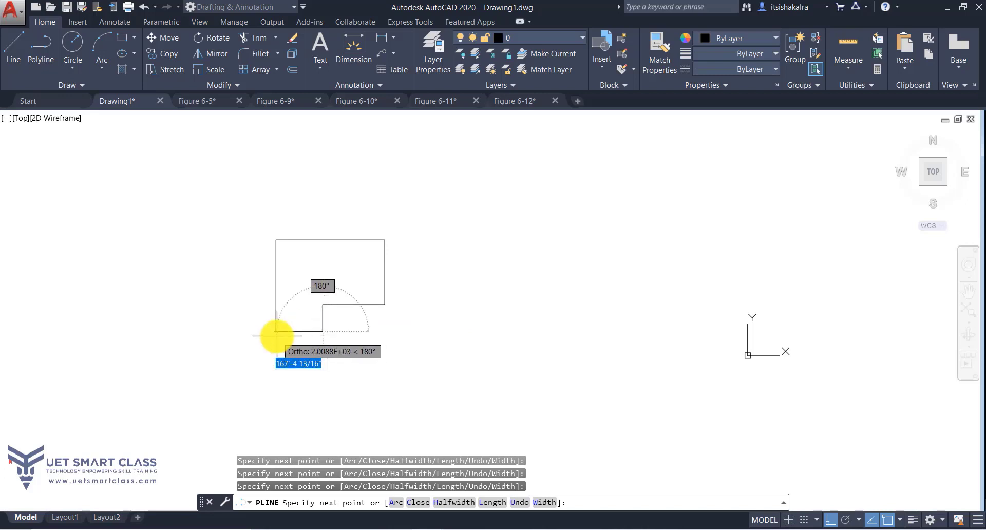
{"action": "left_click", "coordinate": [275, 331]}
{"action": "key", "text": "Return"}
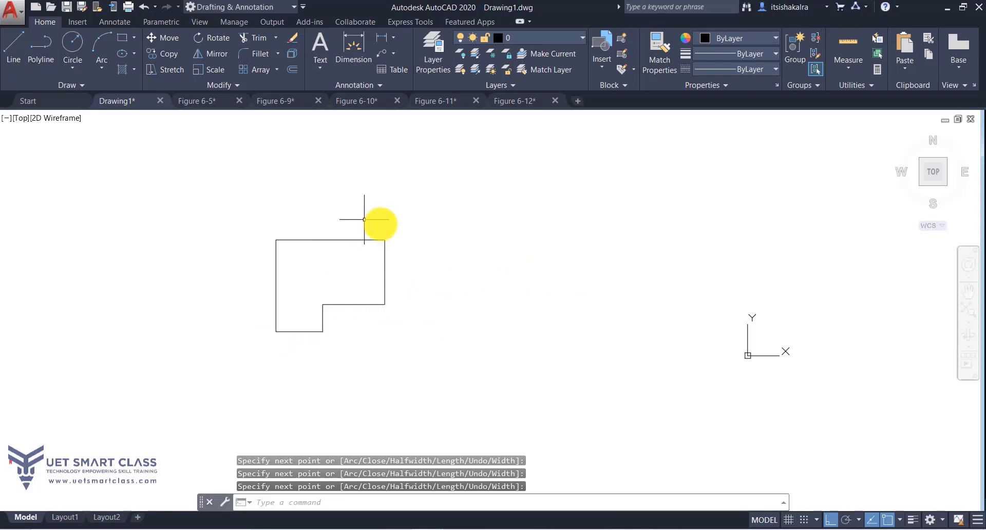
- Rotate the L-shaped polyline 45° about its lower-left corner grip with Ortho off, and undo the rotation
{"action": "left_click", "coordinate": [392, 233]}
{"action": "left_click", "coordinate": [282, 334]}
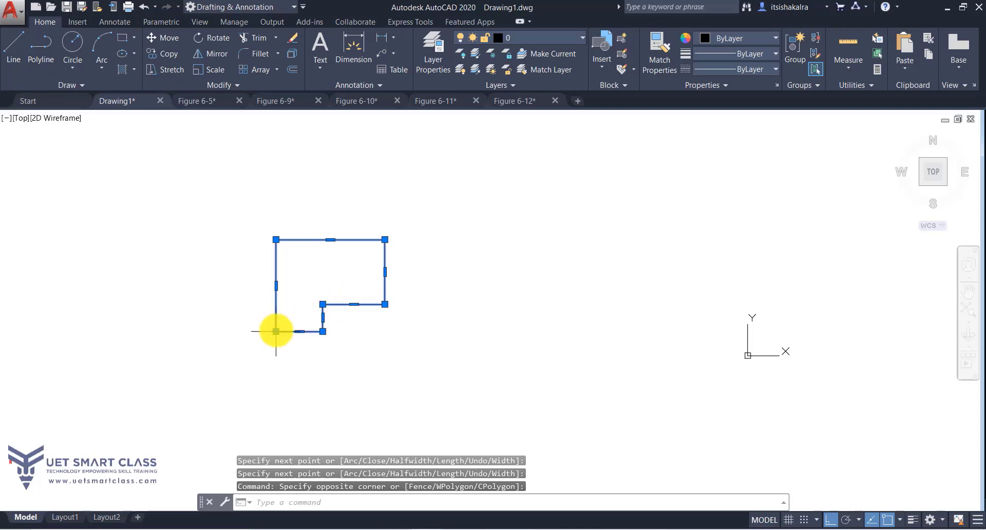
{"action": "left_click", "coordinate": [276, 331]}
{"action": "right_click", "coordinate": [276, 331]}
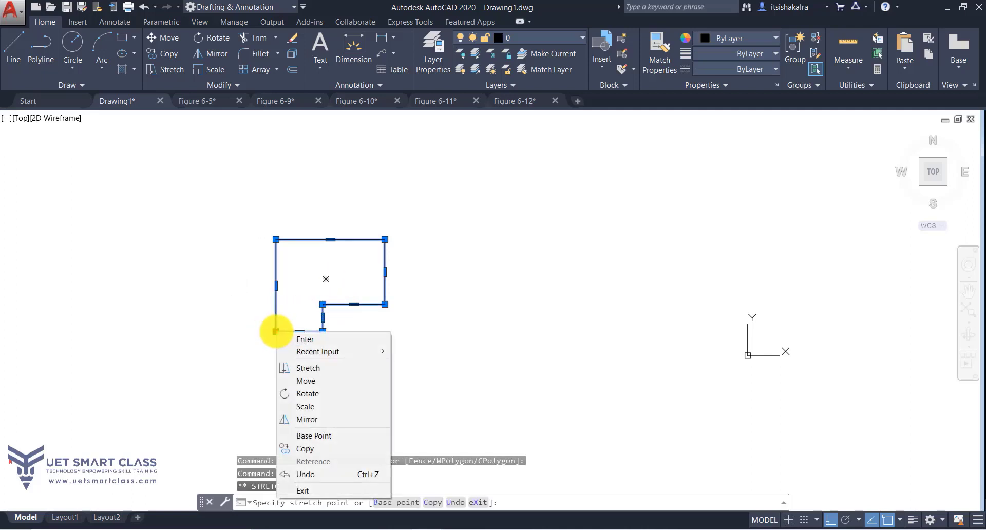
{"action": "left_click", "coordinate": [310, 397]}
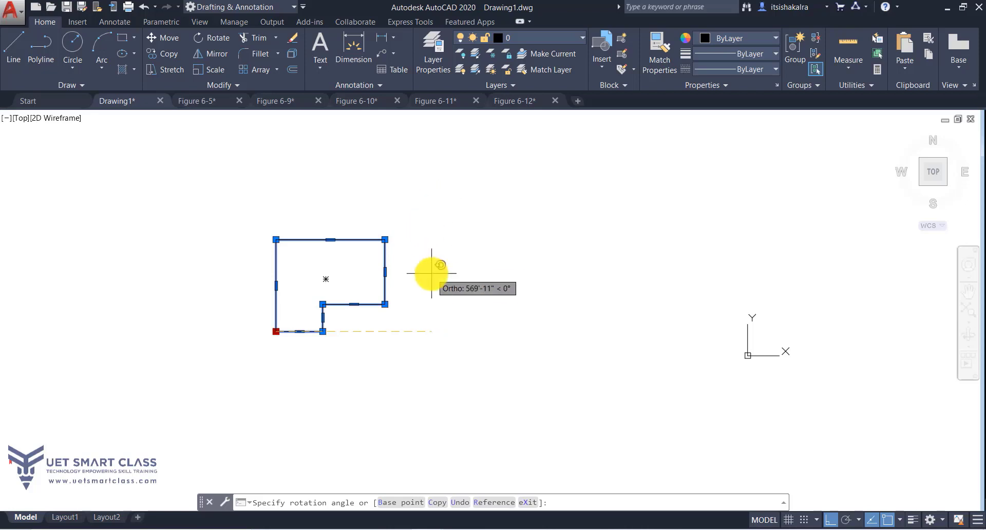
{"action": "key", "text": "F8"}
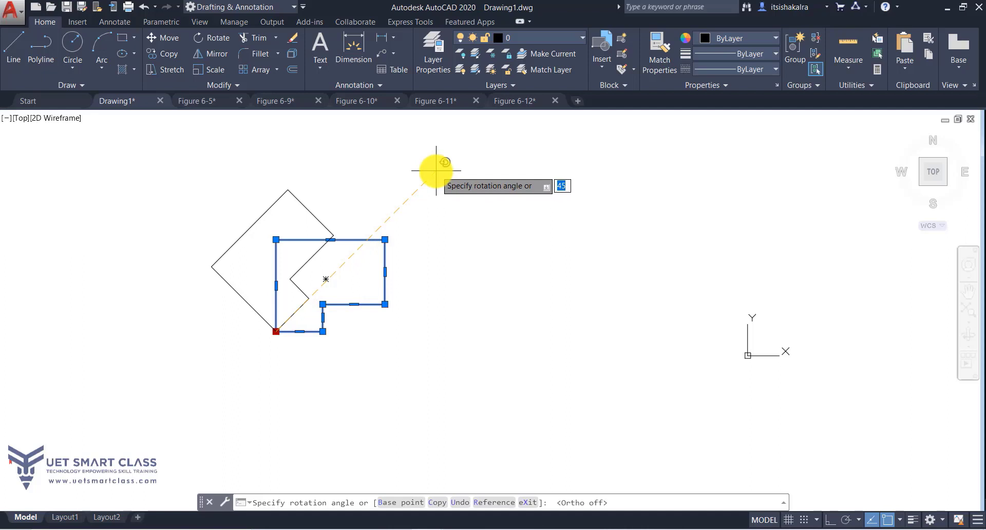
{"action": "key", "text": "Return"}
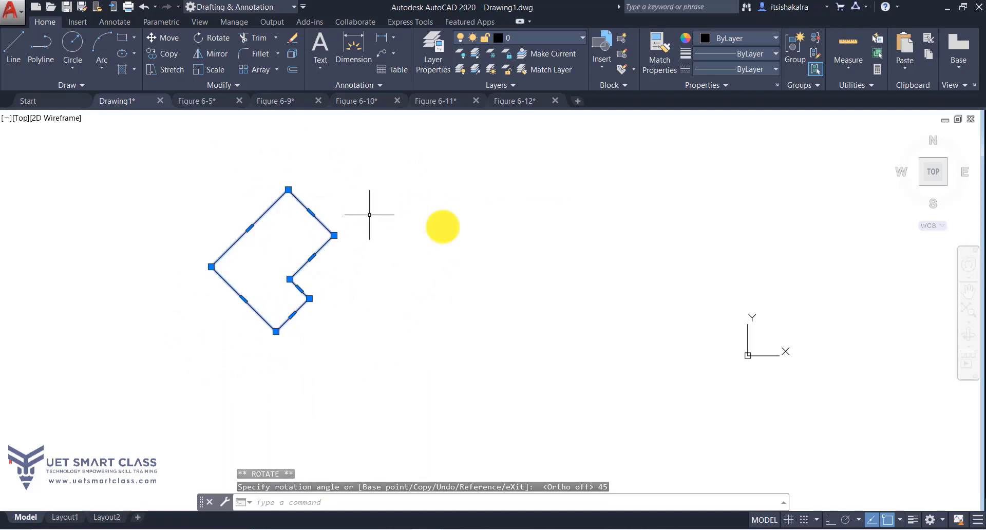
{"action": "key", "text": "ctrl+z"}
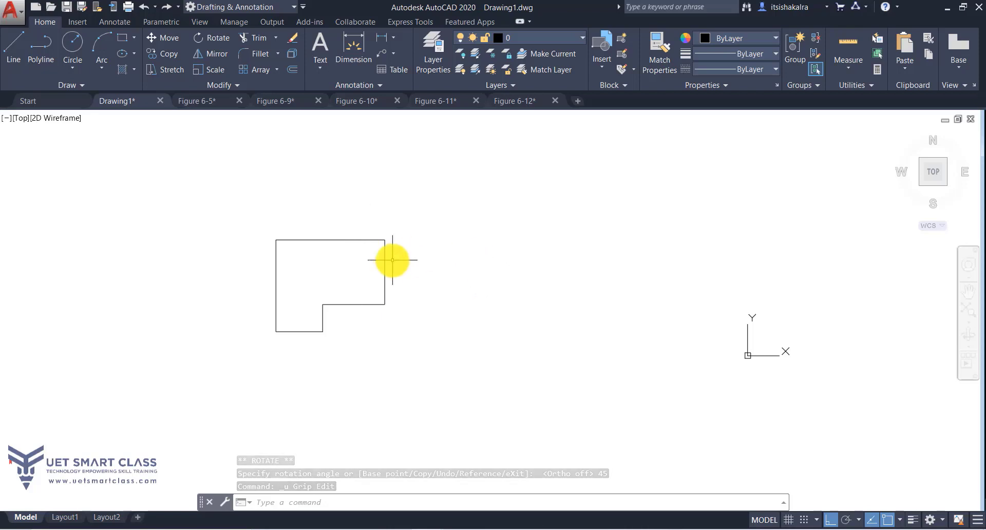
- Make a copy of the L-shaped polyline rotated about 90° counterclockwise around its lower-left grip, using Rotate grip mode with the Copy option and Ortho off
{"action": "left_click", "coordinate": [406, 229]}
{"action": "scroll", "coordinate": [375, 267], "scroll_direction": "up", "scroll_amount": 5}
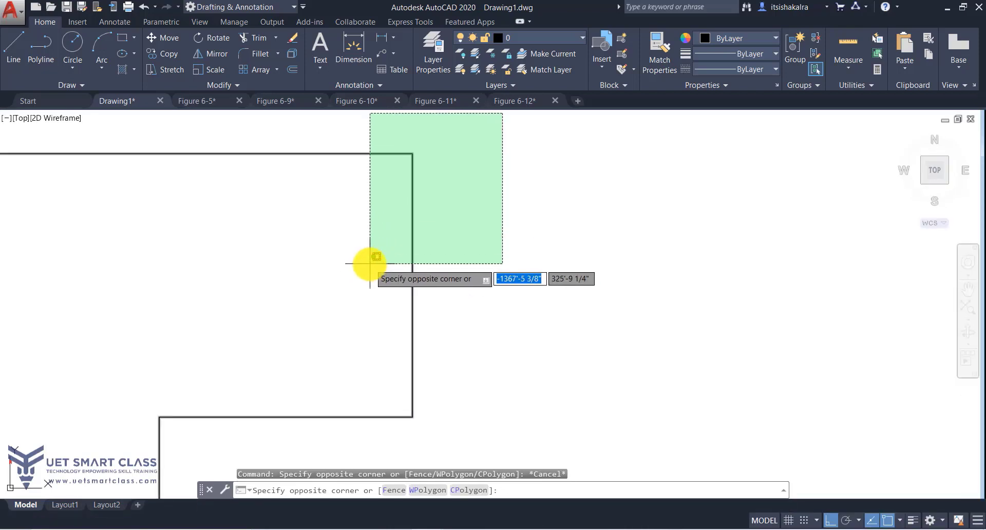
{"action": "left_click", "coordinate": [370, 264]}
{"action": "scroll", "coordinate": [370, 263], "scroll_direction": "down", "scroll_amount": 10}
{"action": "scroll", "coordinate": [347, 268], "scroll_direction": "up", "scroll_amount": 8}
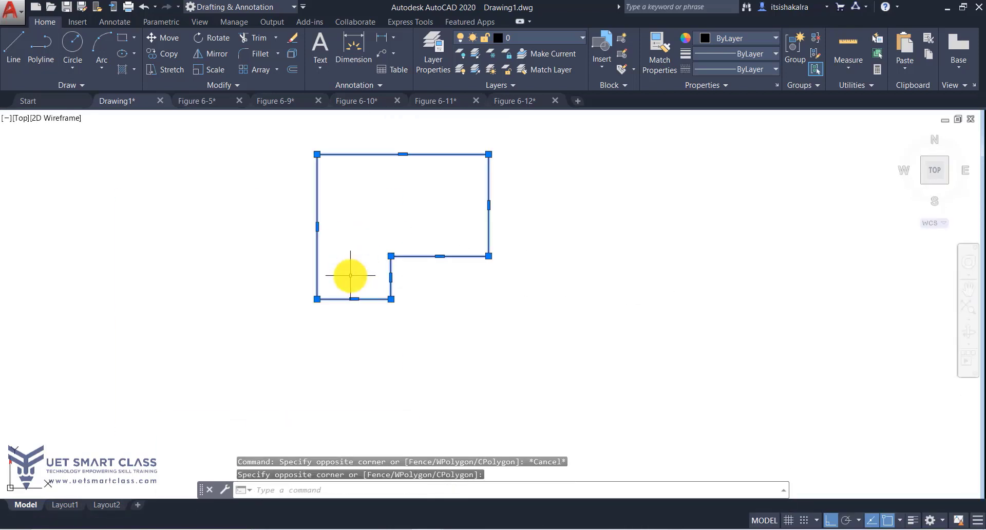
{"action": "left_click", "coordinate": [317, 299]}
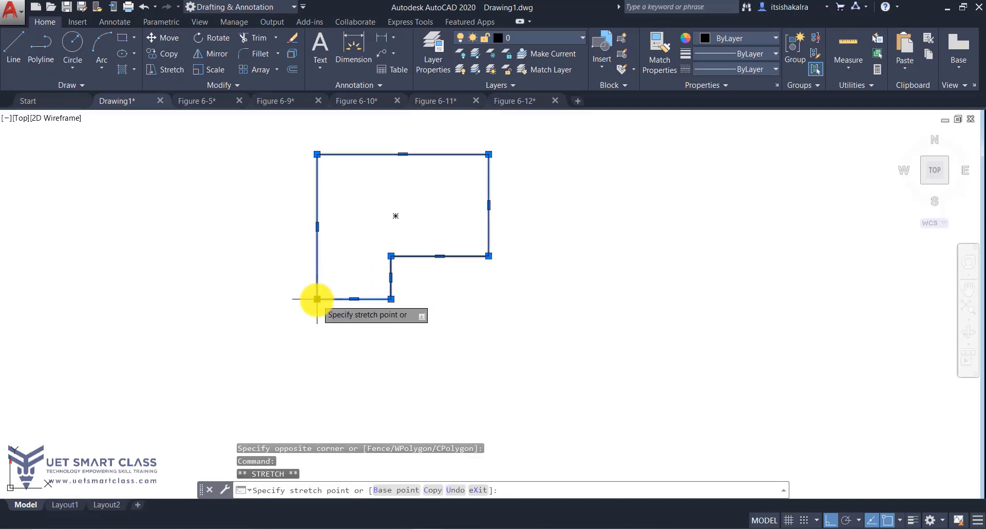
{"action": "right_click", "coordinate": [317, 298]}
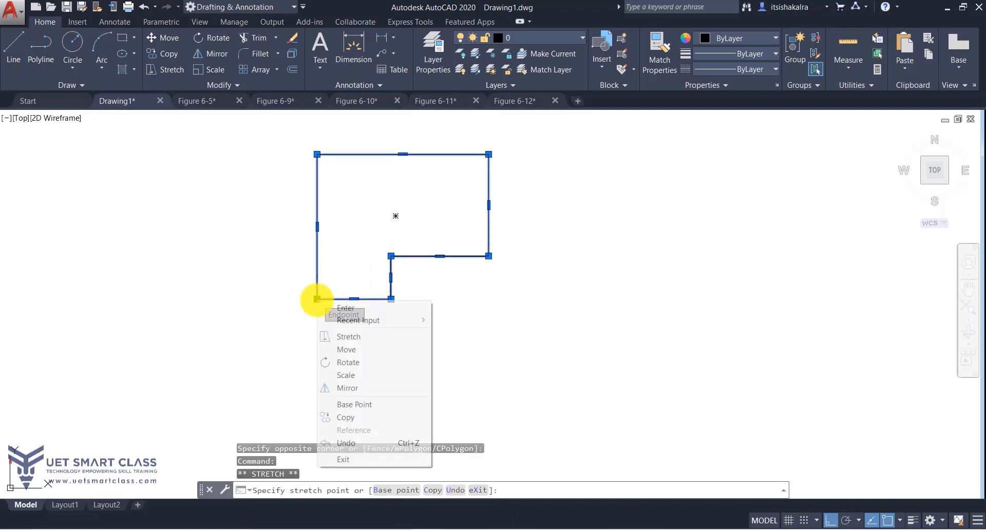
{"action": "left_click", "coordinate": [339, 362]}
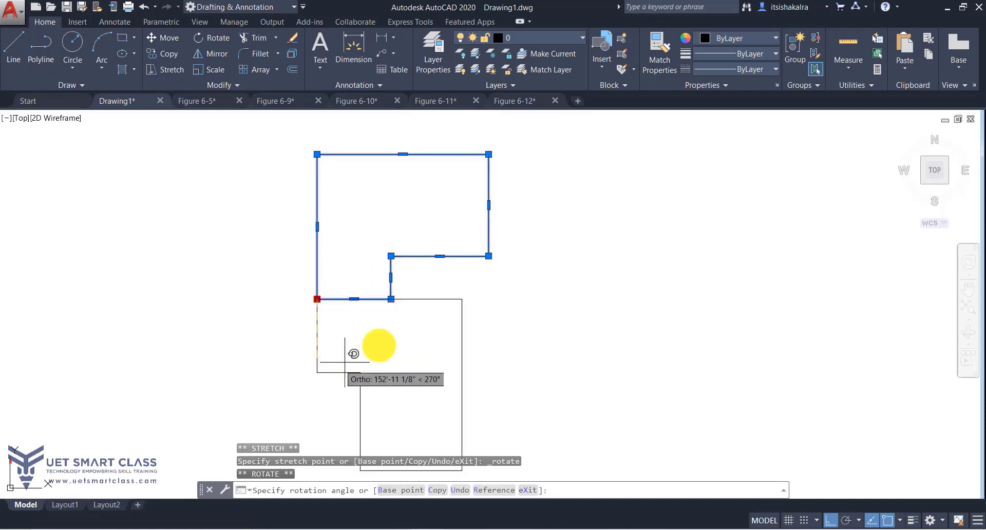
{"action": "left_click", "coordinate": [442, 490]}
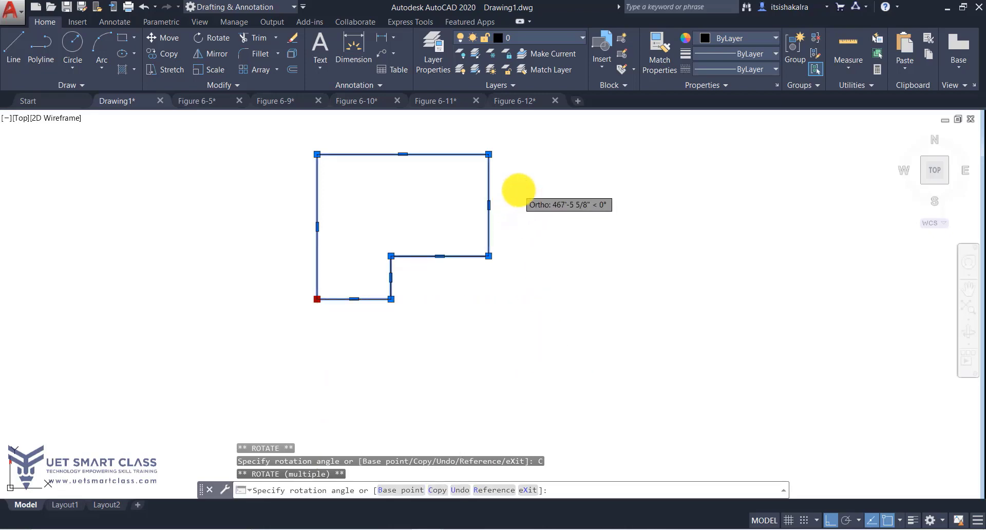
{"action": "key", "text": "F8"}
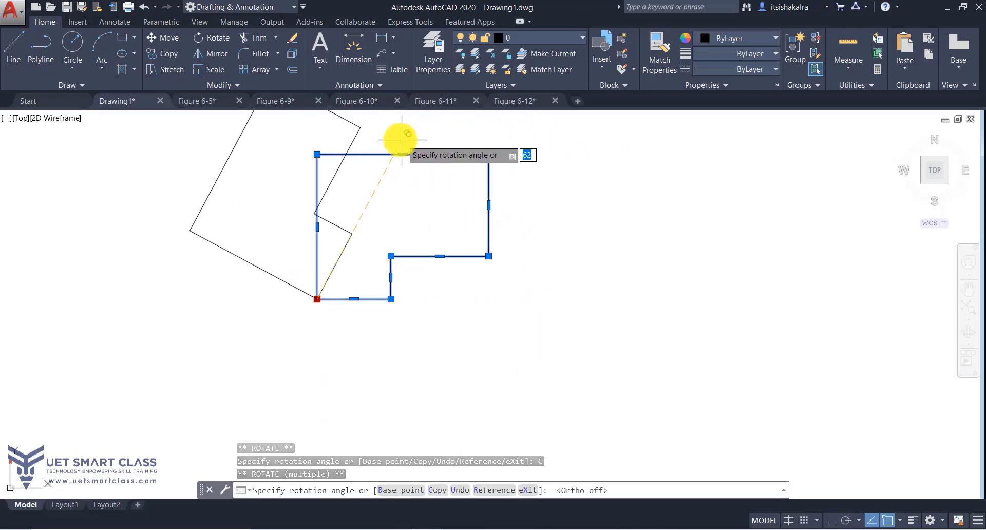
{"action": "left_click", "coordinate": [323, 122]}
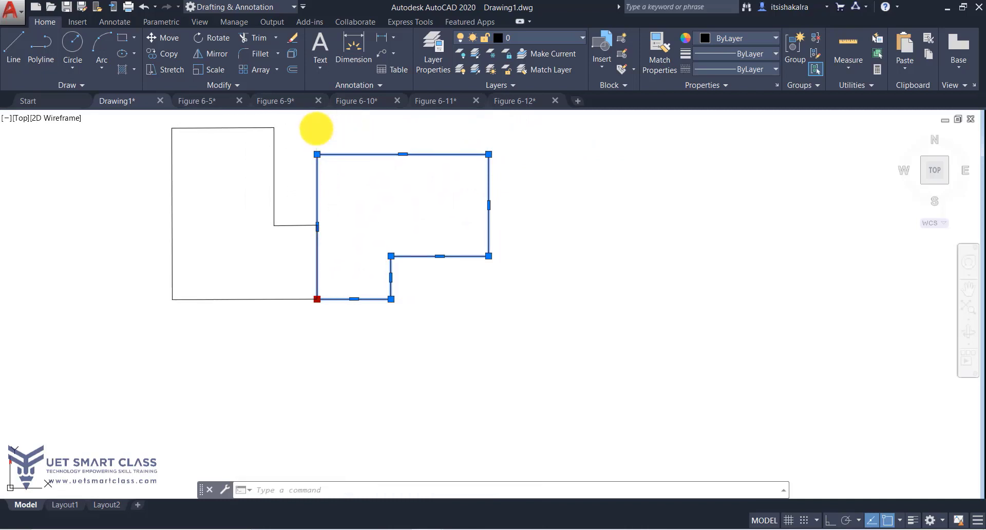
{"action": "key", "text": "Escape"}
{"action": "key", "text": "Escape"}
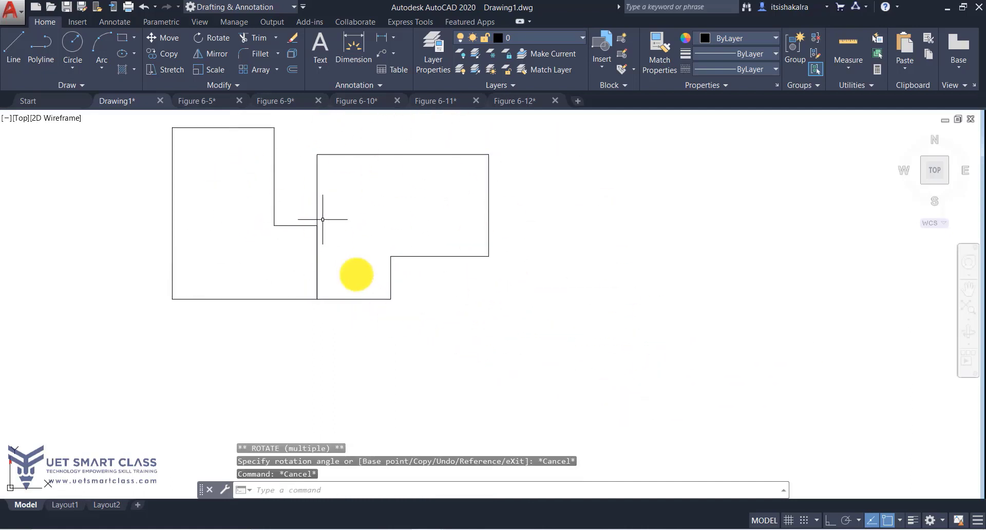
- Examine the Rotate grip mode illustrations in the Figure 6-10 and Figure 6-9 drawings
{"action": "scroll", "coordinate": [303, 224], "scroll_direction": "down", "scroll_amount": 3}
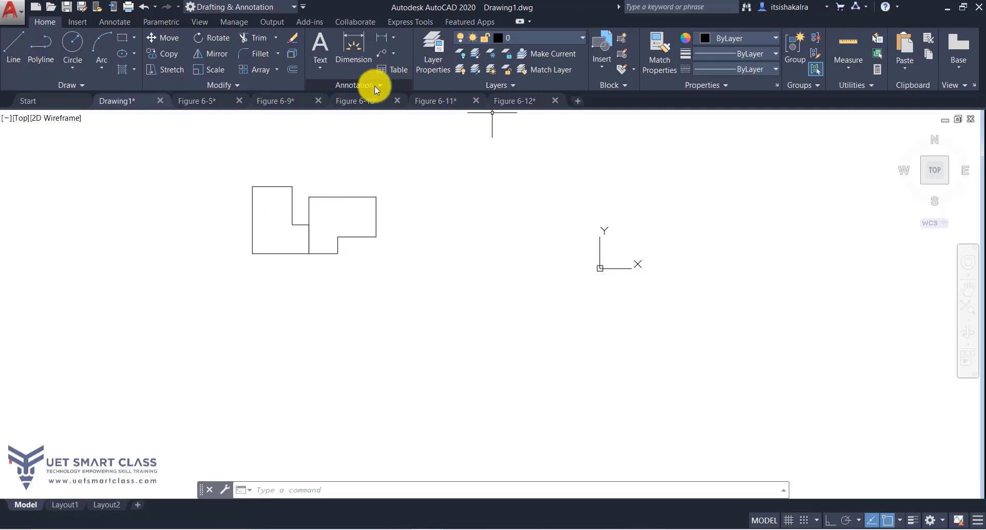
{"action": "left_click", "coordinate": [355, 102]}
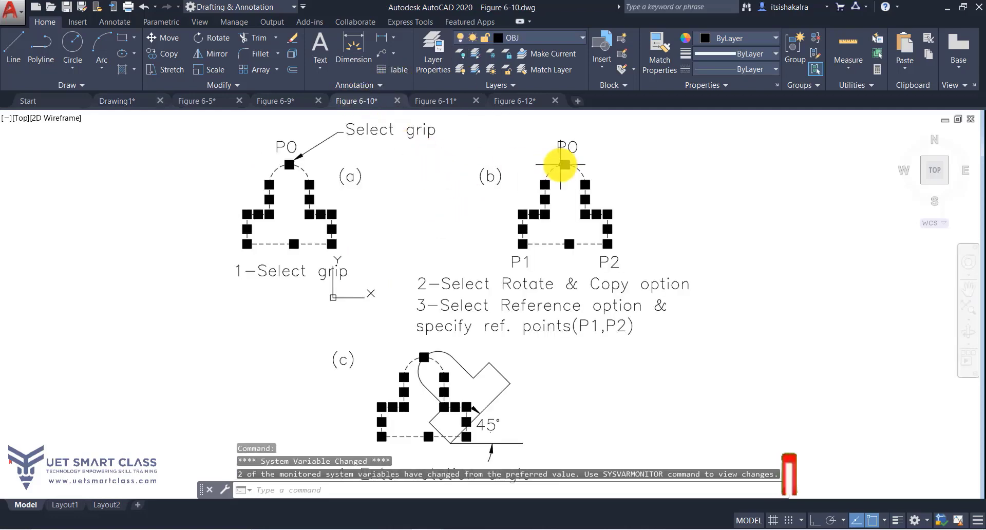
{"action": "key", "text": "Escape"}
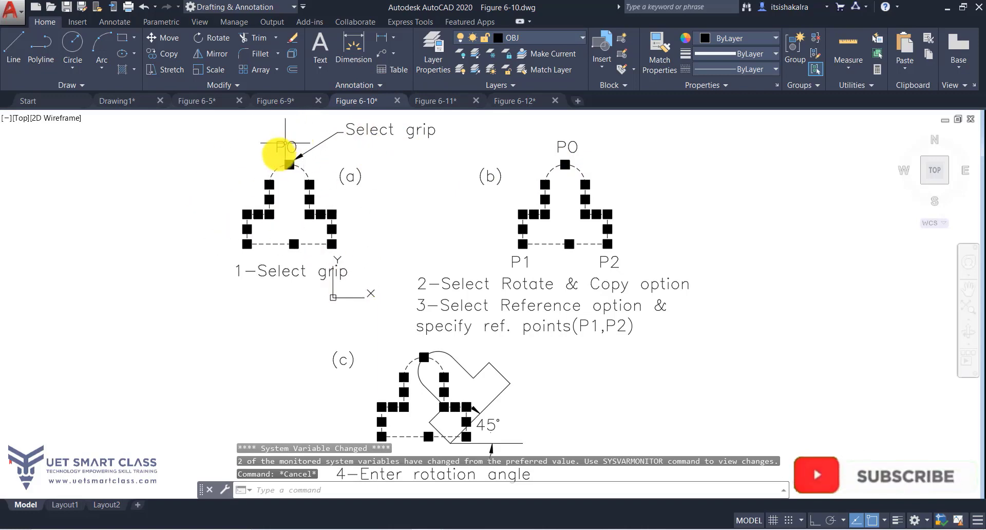
{"action": "left_click", "coordinate": [290, 100]}
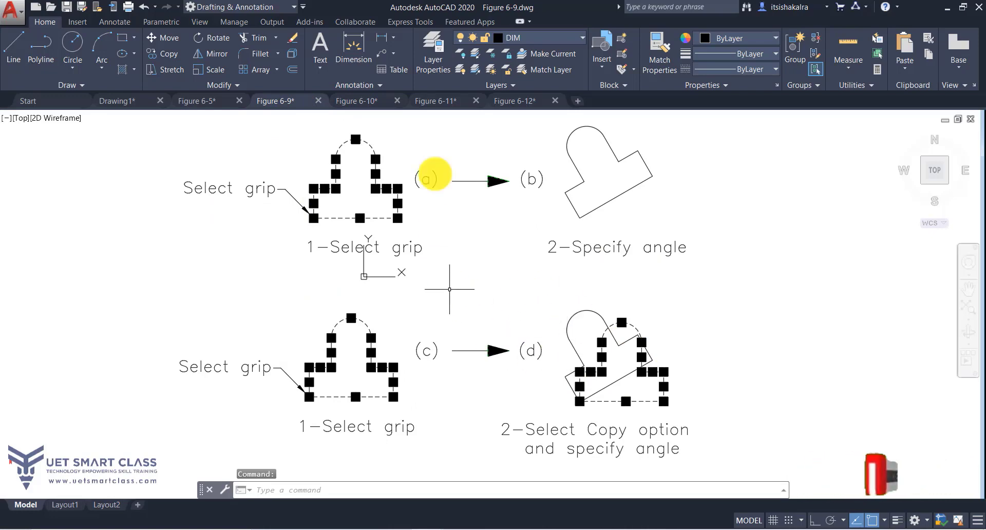
{"action": "left_click", "coordinate": [361, 97]}
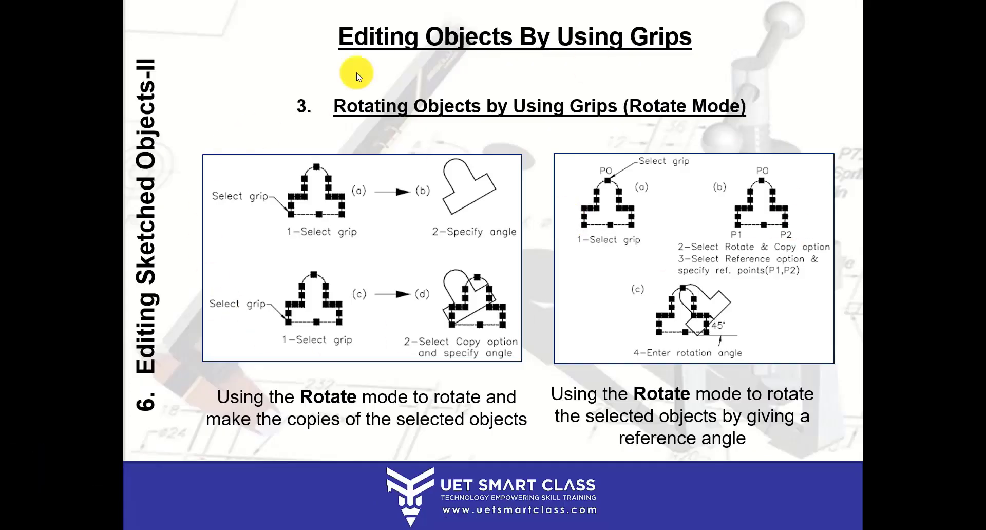
- Advance the PowerPoint slide show to the Scale Mode slide and switch to the Figure 6-11 drawing in AutoCAD
{"action": "left_click", "coordinate": [630, 187]}
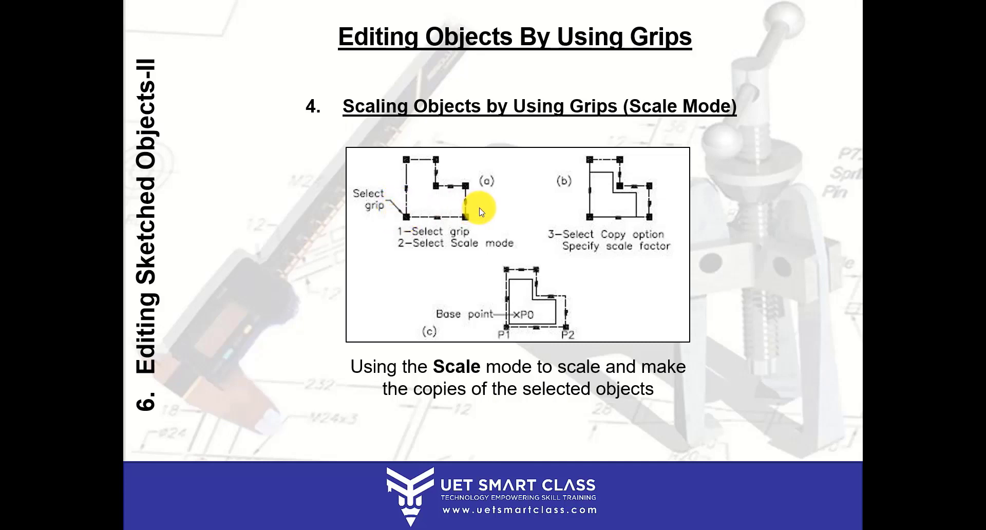
{"action": "key", "text": "alt+Tab"}
{"action": "key", "text": "alt+Tab"}
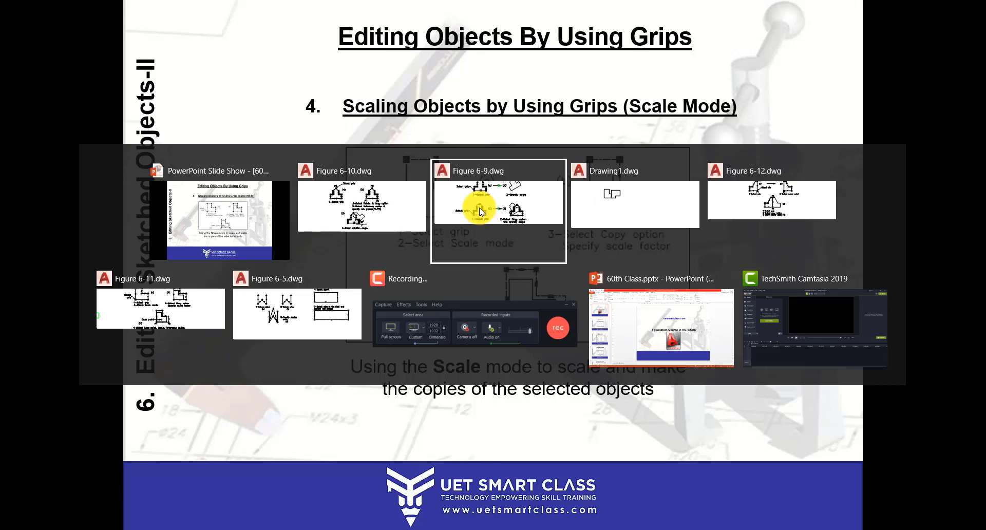
{"action": "key", "text": "alt+Tab"}
{"action": "key", "text": "alt+Tab"}
{"action": "key", "text": "alt+Tab"}
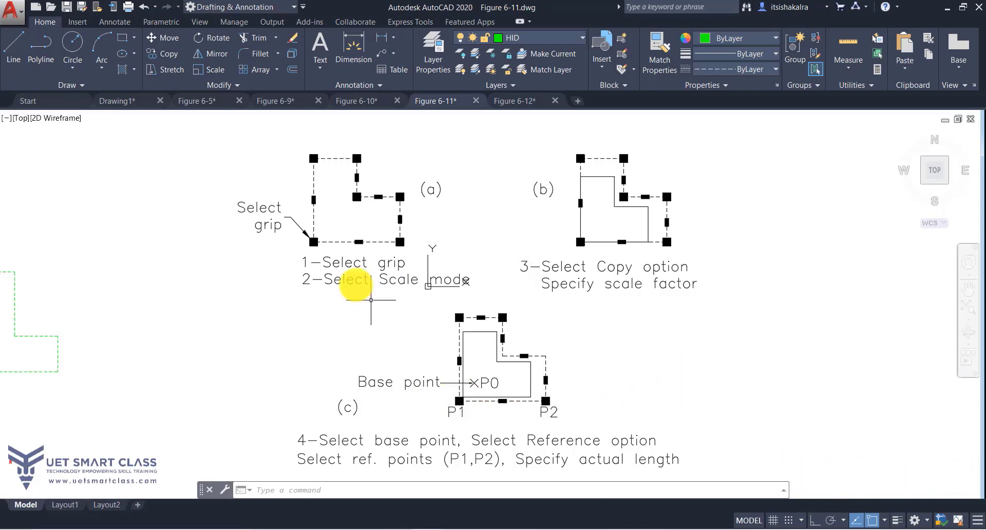
- Select the left vertical line of figure (a) and review the grip editing options, including Scale, for its lower end grip
{"action": "left_click", "coordinate": [326, 220]}
{"action": "left_click", "coordinate": [313, 240]}
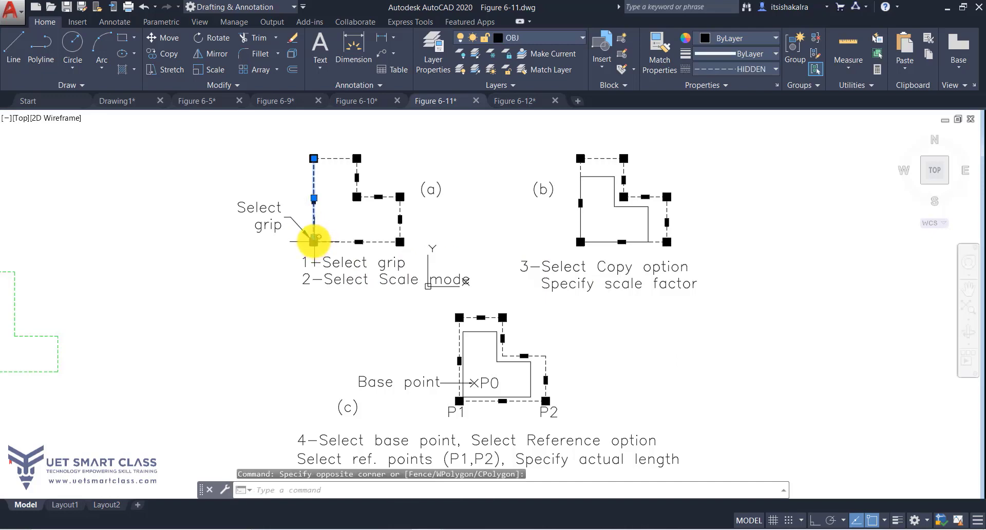
{"action": "left_click", "coordinate": [313, 239]}
{"action": "right_click", "coordinate": [313, 239]}
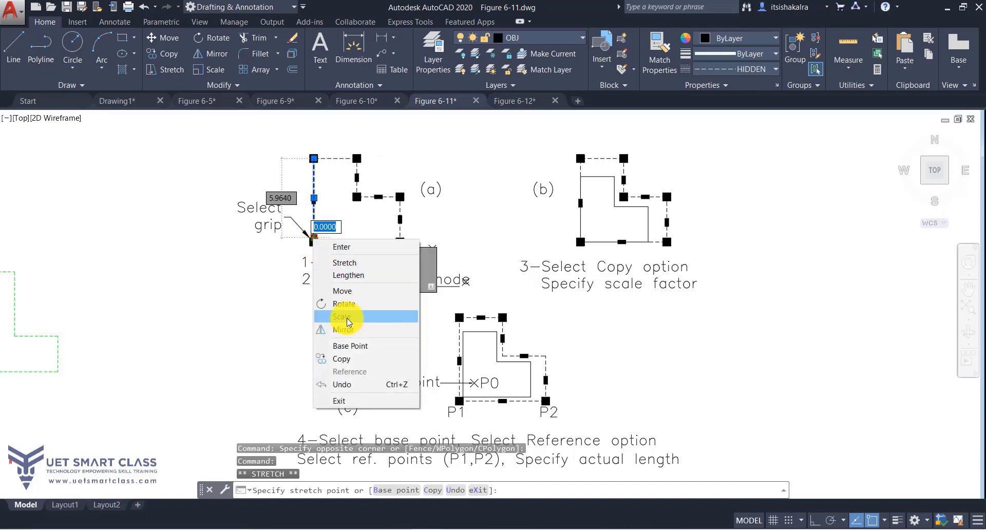
{"action": "key", "text": "Escape"}
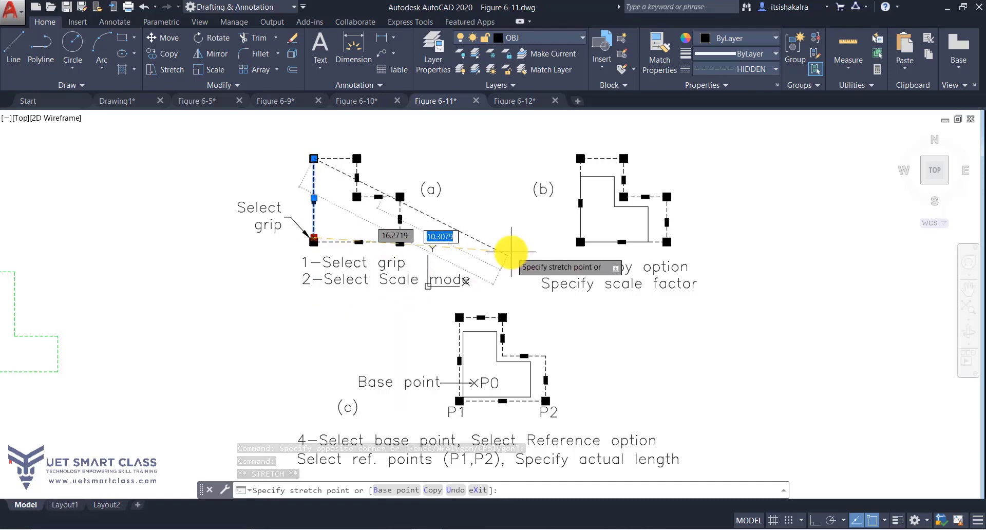
{"action": "key", "text": "Escape"}
{"action": "key", "text": "Escape"}
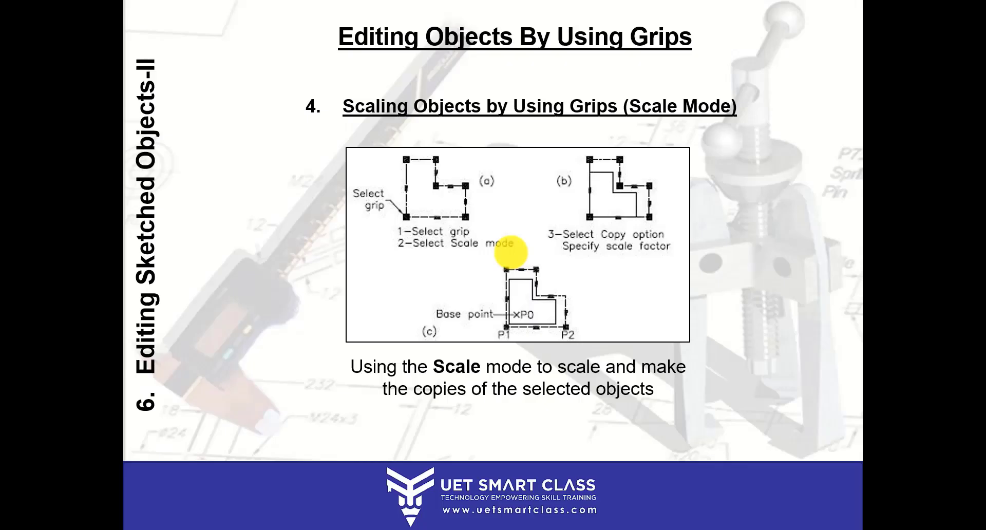
- Advance the PowerPoint slide show to the Mirror Mode slide and switch to the Figure 6-12 drawing in AutoCAD
{"action": "left_click", "coordinate": [511, 252]}
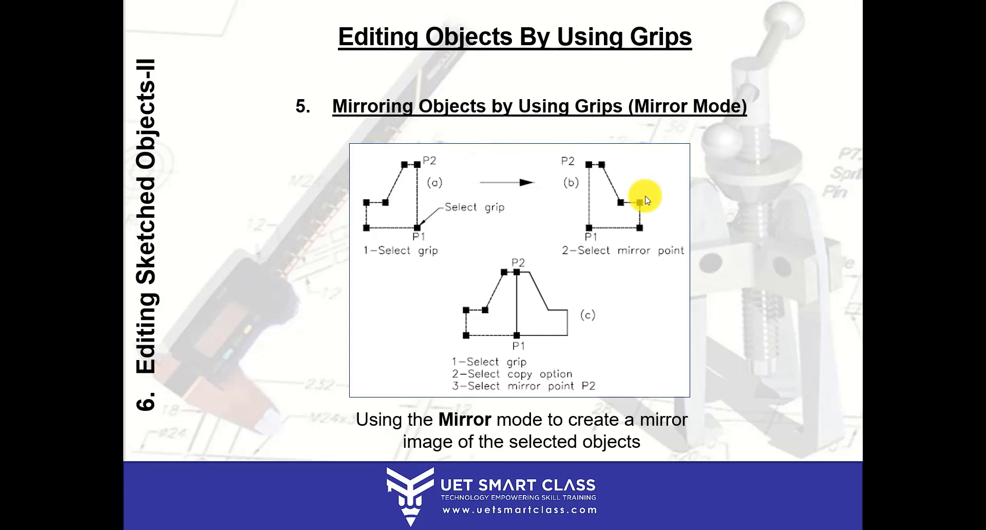
{"action": "key", "text": "alt+Tab"}
{"action": "key", "text": "alt+Tab"}
{"action": "key", "text": "alt+Tab"}
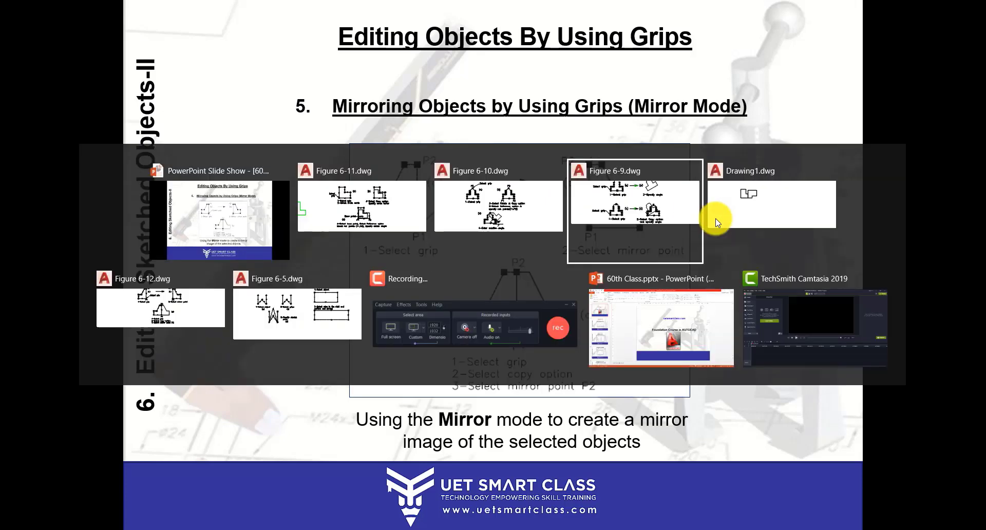
{"action": "key", "text": "alt+Tab"}
{"action": "key", "text": "alt+Tab"}
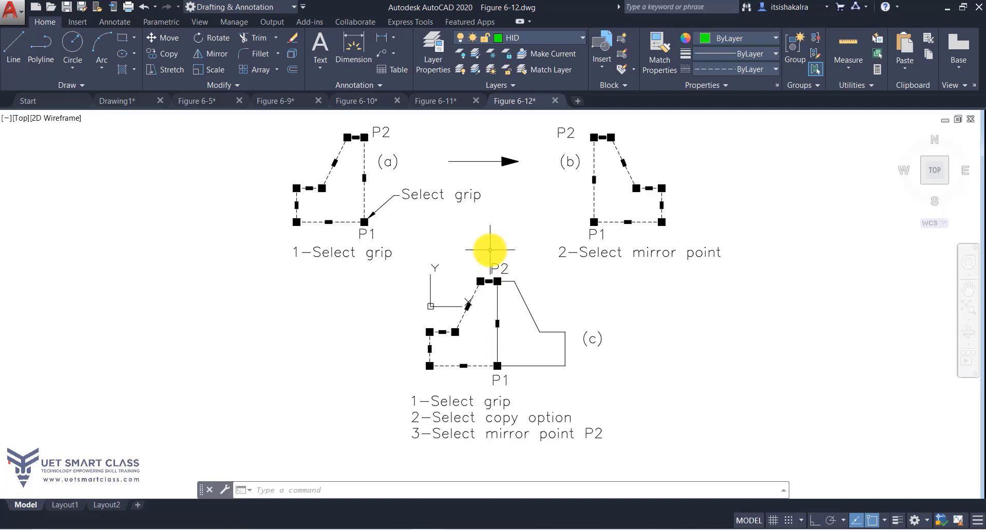
- Switch to Drawing1 and select only the stepped outline on the right of the two adjoining shapes
{"action": "left_click", "coordinate": [135, 101]}
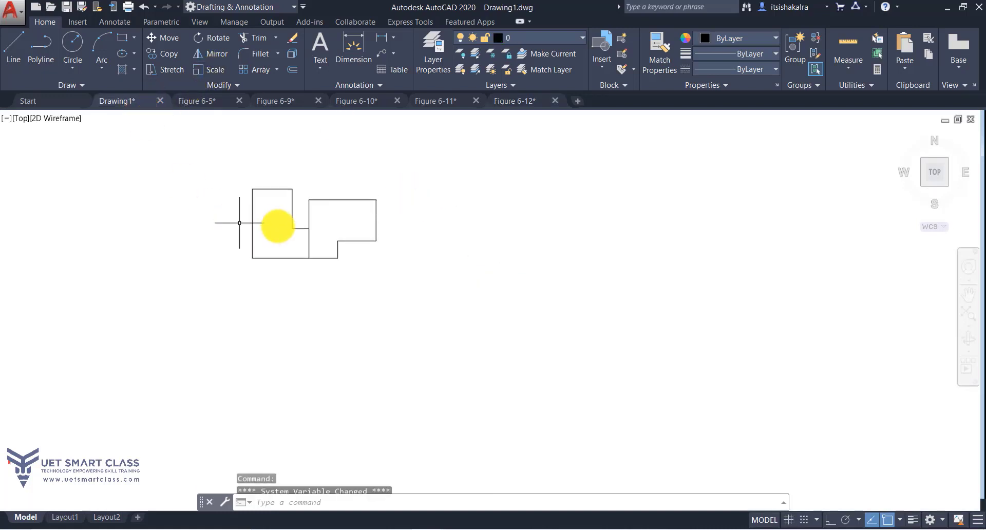
{"action": "left_click", "coordinate": [385, 208]}
{"action": "left_click", "coordinate": [308, 275]}
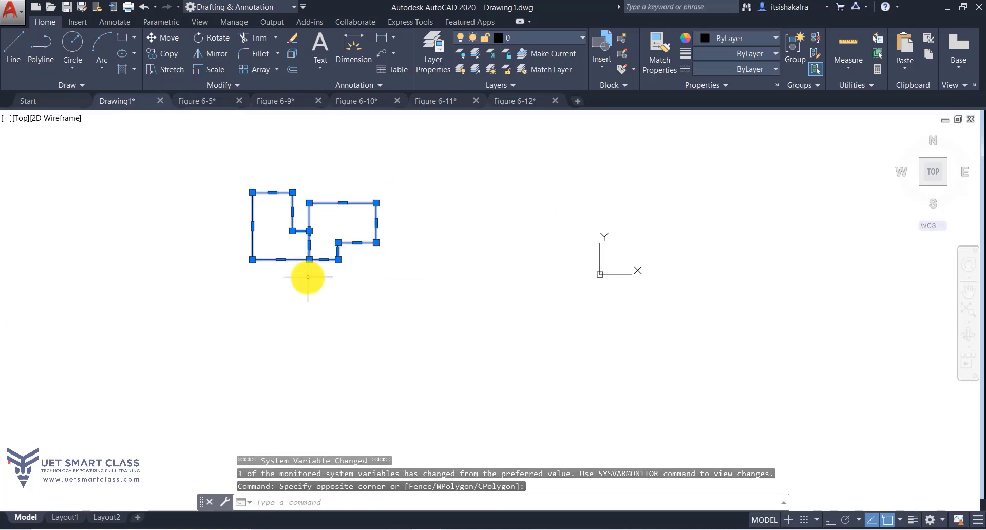
{"action": "key", "text": "Escape"}
{"action": "left_click", "coordinate": [385, 205]}
{"action": "left_click", "coordinate": [337, 250]}
{"action": "left_click", "coordinate": [337, 251]}
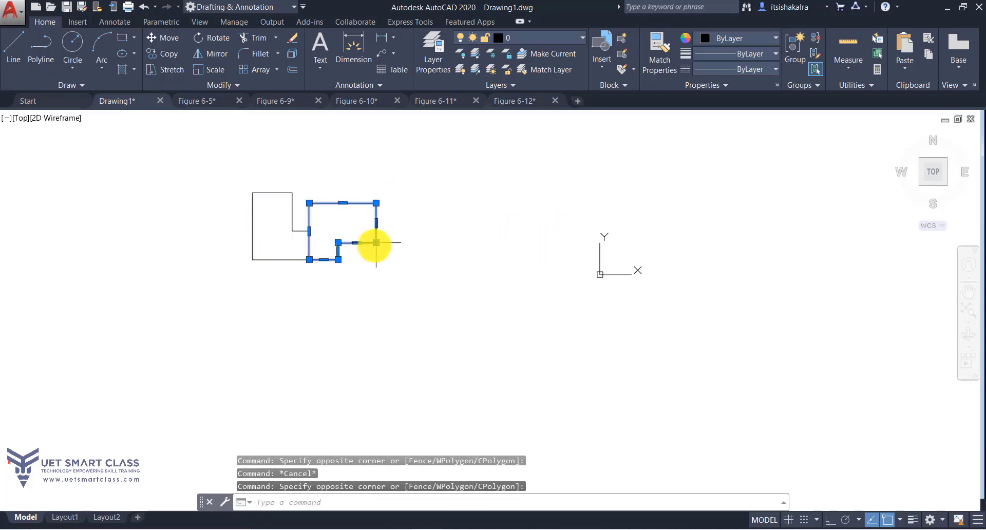
- Mirror the selected outline with the Copy option across a vertical axis through its lower-right corner grip, with Ortho on
{"action": "left_click", "coordinate": [376, 242]}
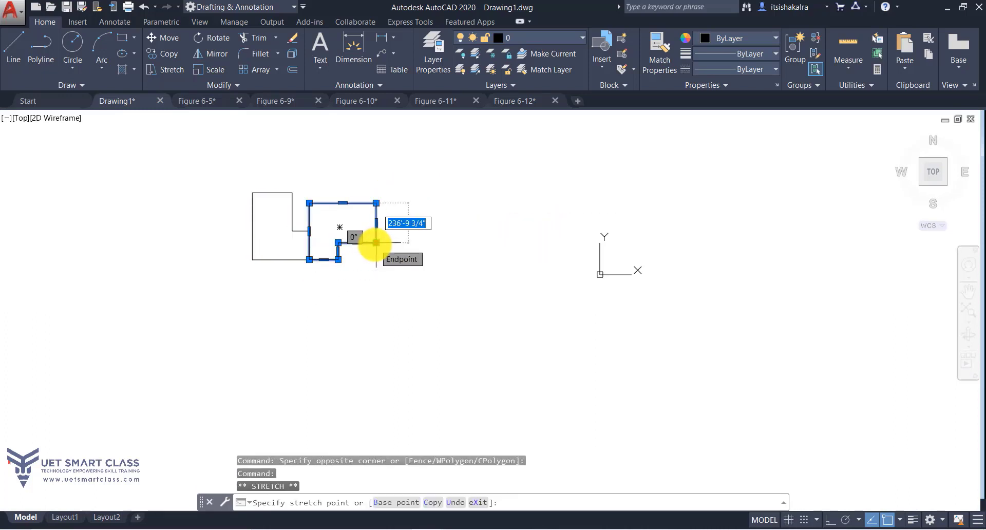
{"action": "right_click", "coordinate": [376, 242]}
{"action": "left_click", "coordinate": [418, 358]}
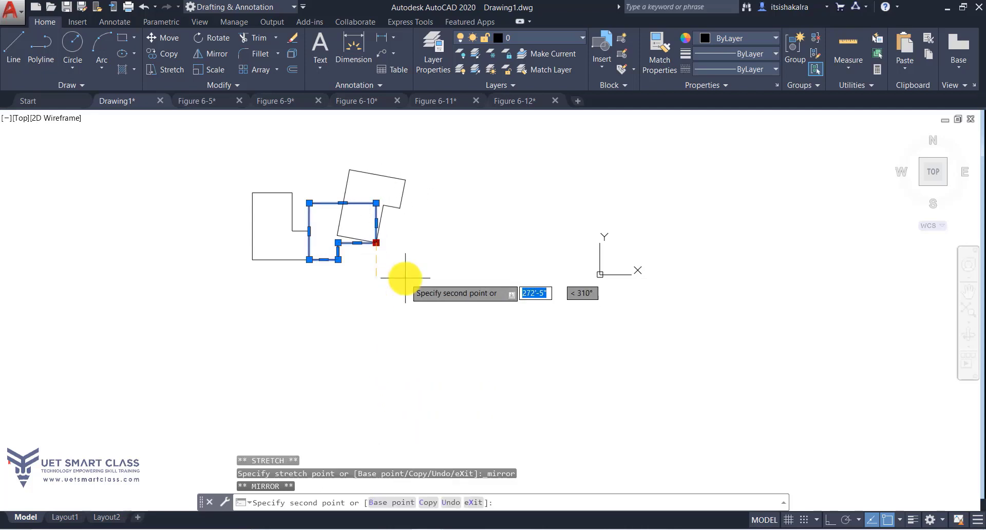
{"action": "key", "text": "F8"}
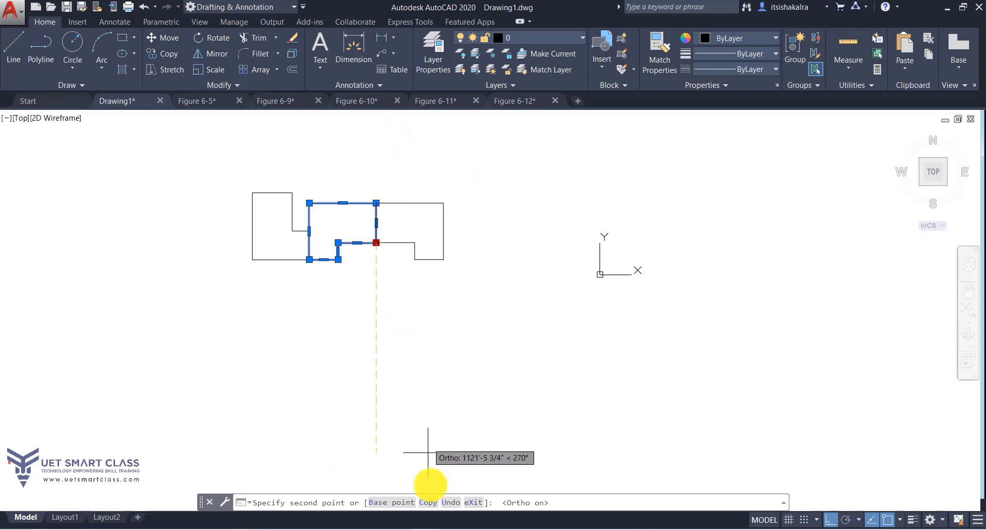
{"action": "left_click", "coordinate": [429, 501]}
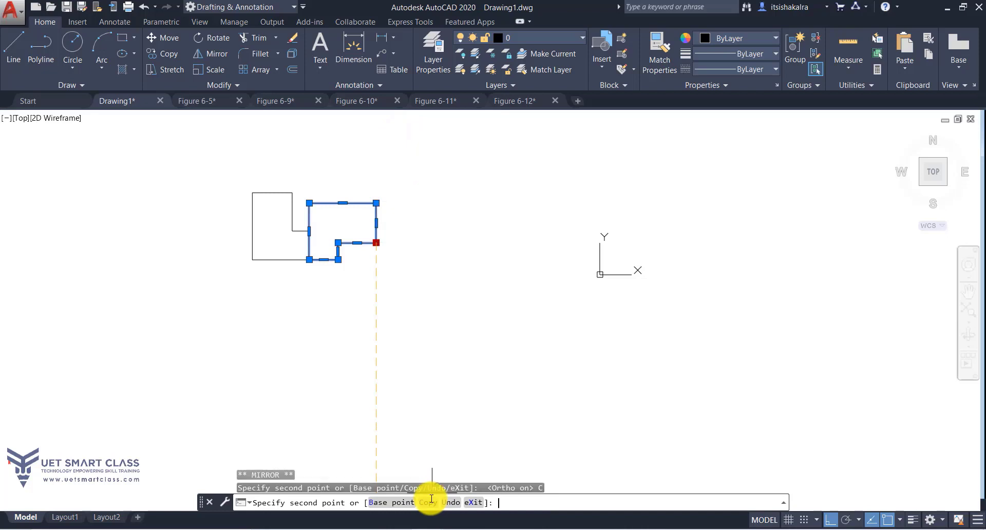
{"action": "left_click", "coordinate": [399, 168]}
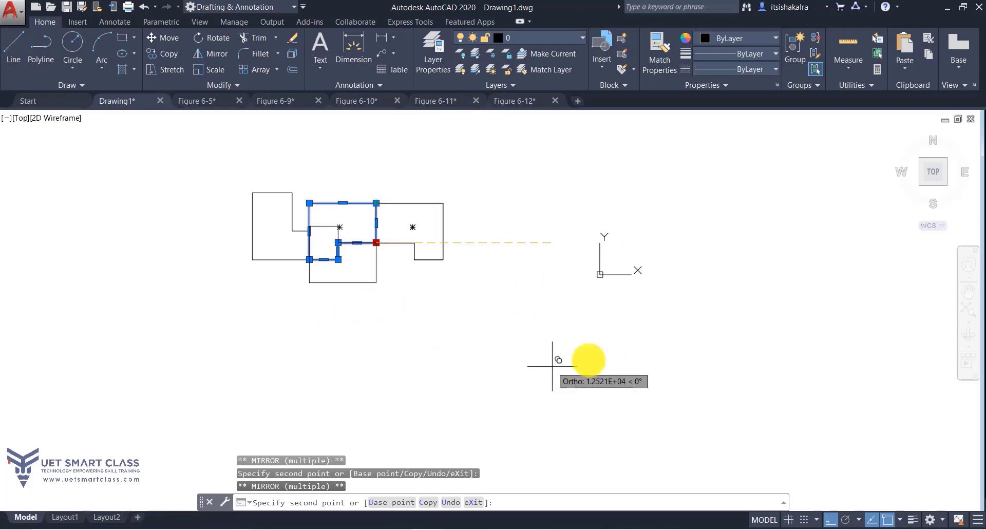
{"action": "key", "text": "Return"}
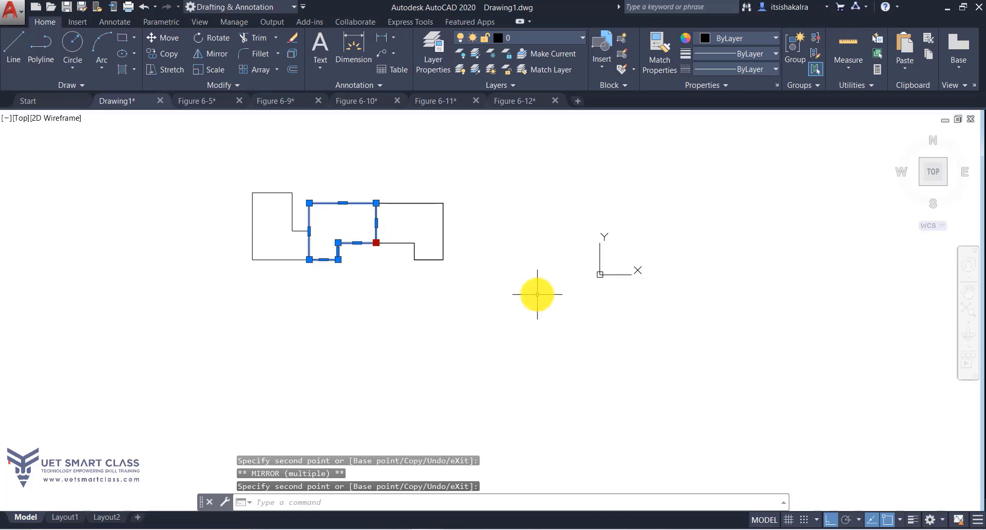
- Clear the selection and erase one of the overlapping mirrored copies
{"action": "key", "text": "Escape"}
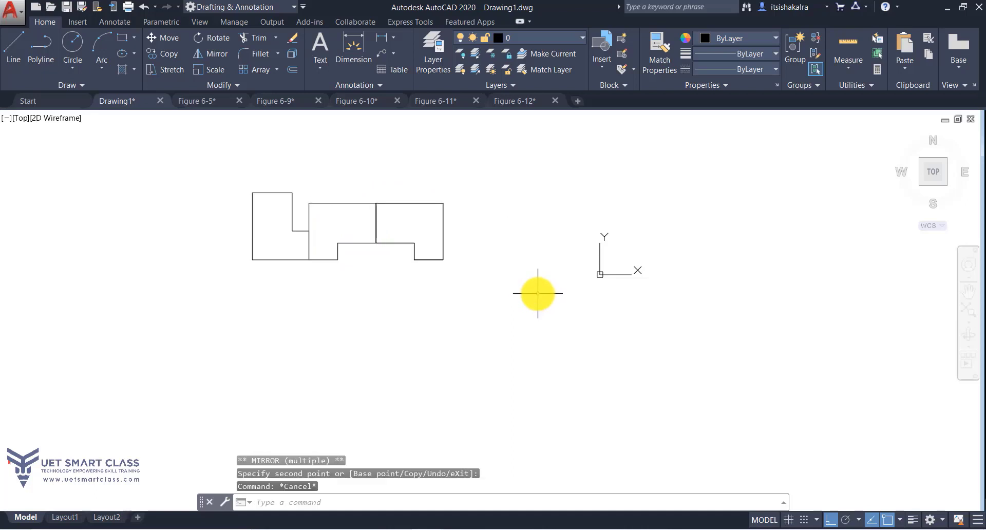
{"action": "left_click", "coordinate": [394, 203]}
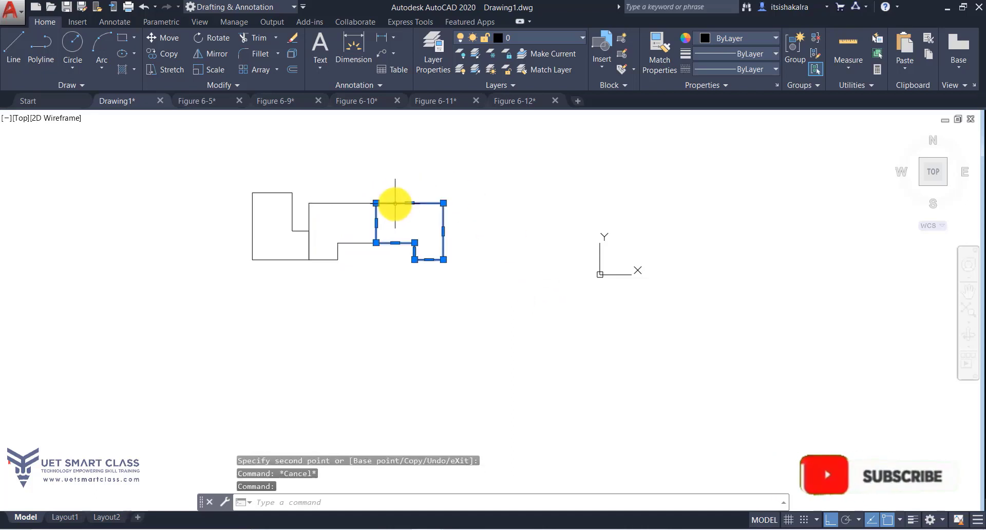
{"action": "key", "text": "Delete"}
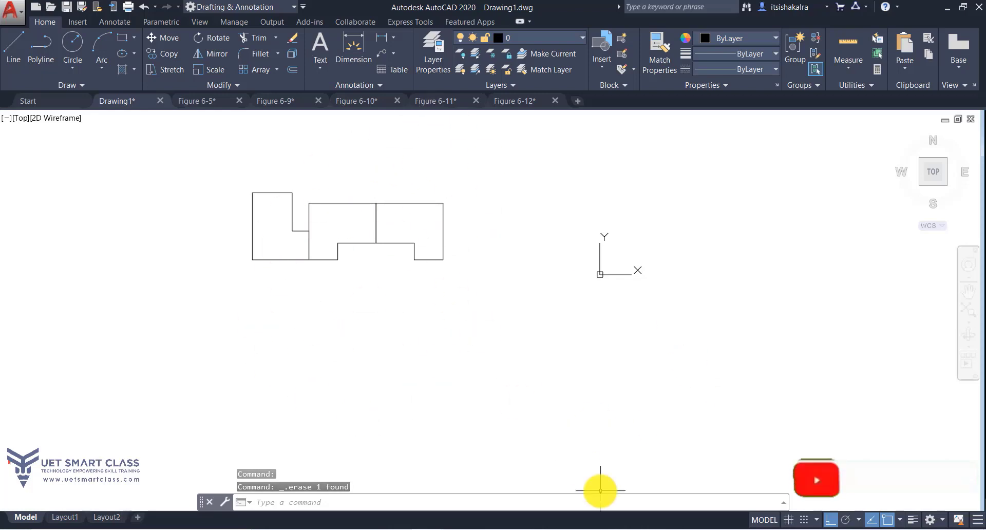
- Switch to the PowerPoint slide show and review the earlier grip editing slides, back to Stretch Mode and forward to Move Mode
{"action": "key", "text": "alt+Tab"}
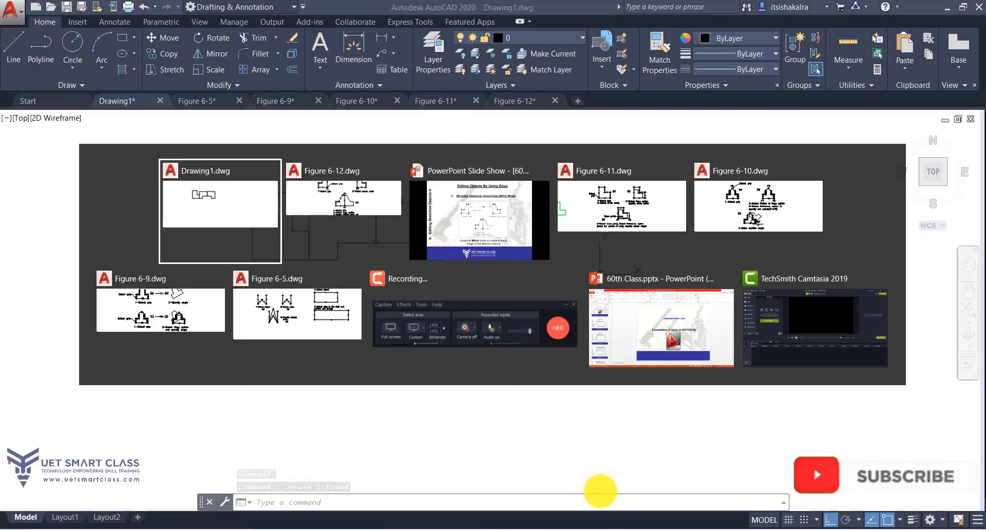
{"action": "key", "text": "alt+Tab"}
{"action": "key", "text": "alt+Tab"}
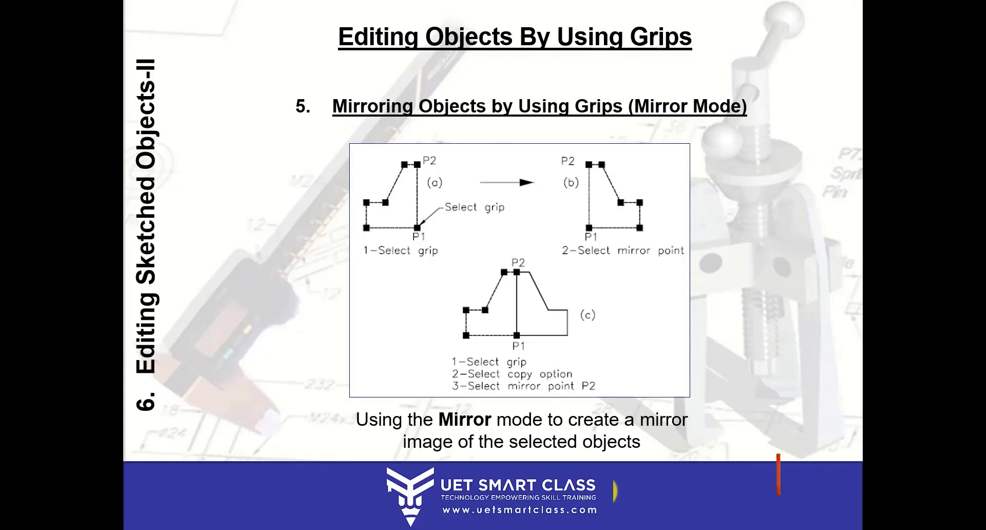
{"action": "key", "text": "Left"}
{"action": "key", "text": "Left"}
{"action": "key", "text": "Left"}
{"action": "key", "text": "Left"}
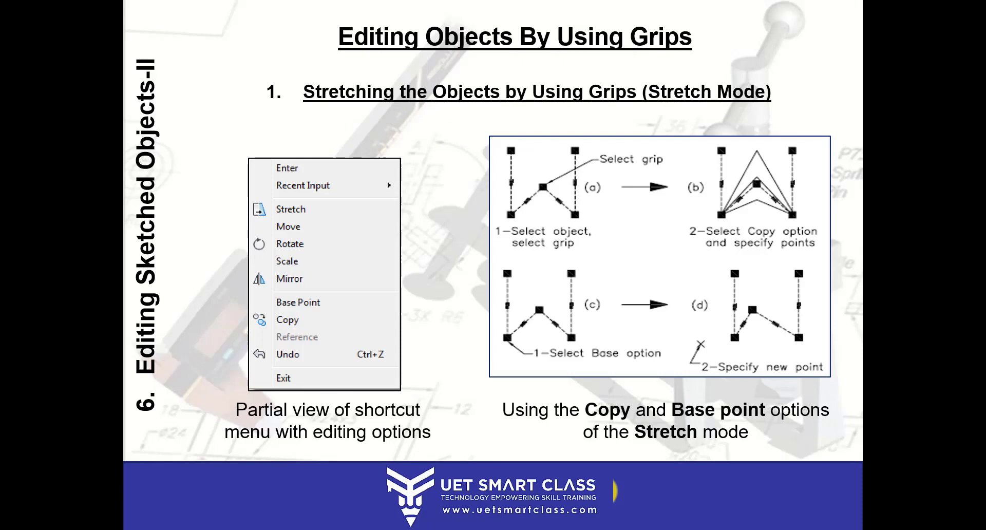
{"action": "key", "text": "Right"}
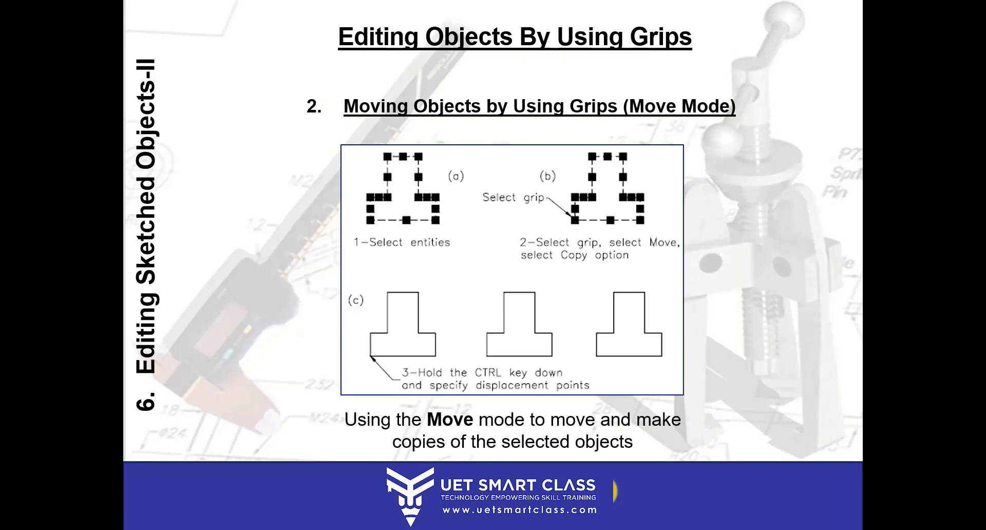